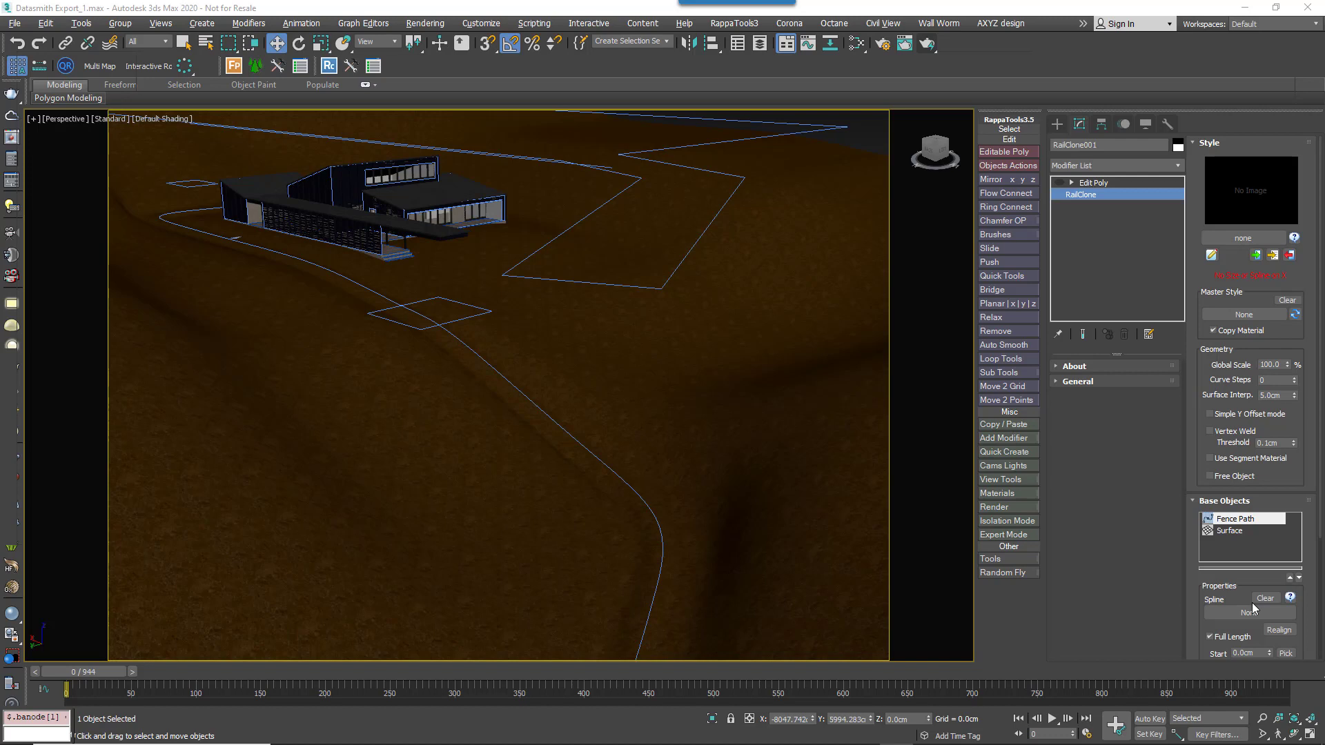
# Assign the angular outline spline as the RailClone fence's Fence Path and the terrain as its Surface
pyautogui.click(1244, 614)
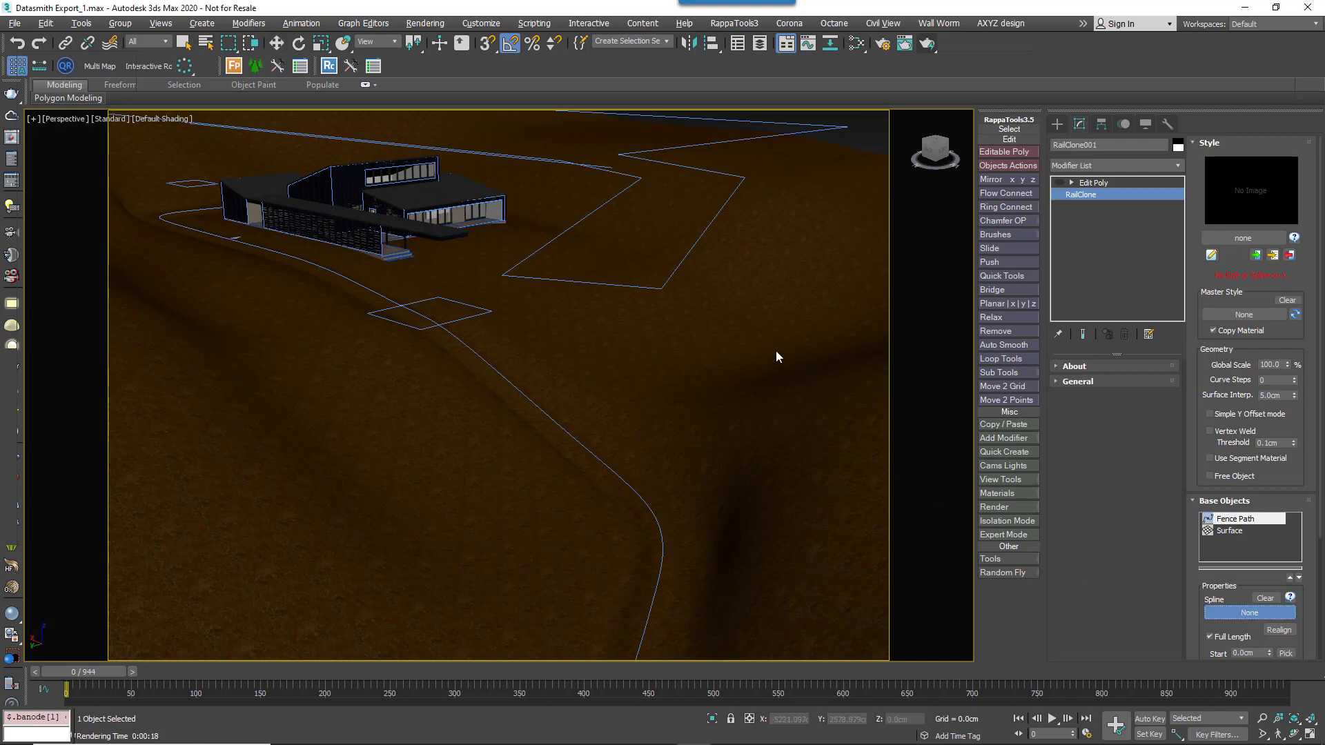
pyautogui.click(666, 289)
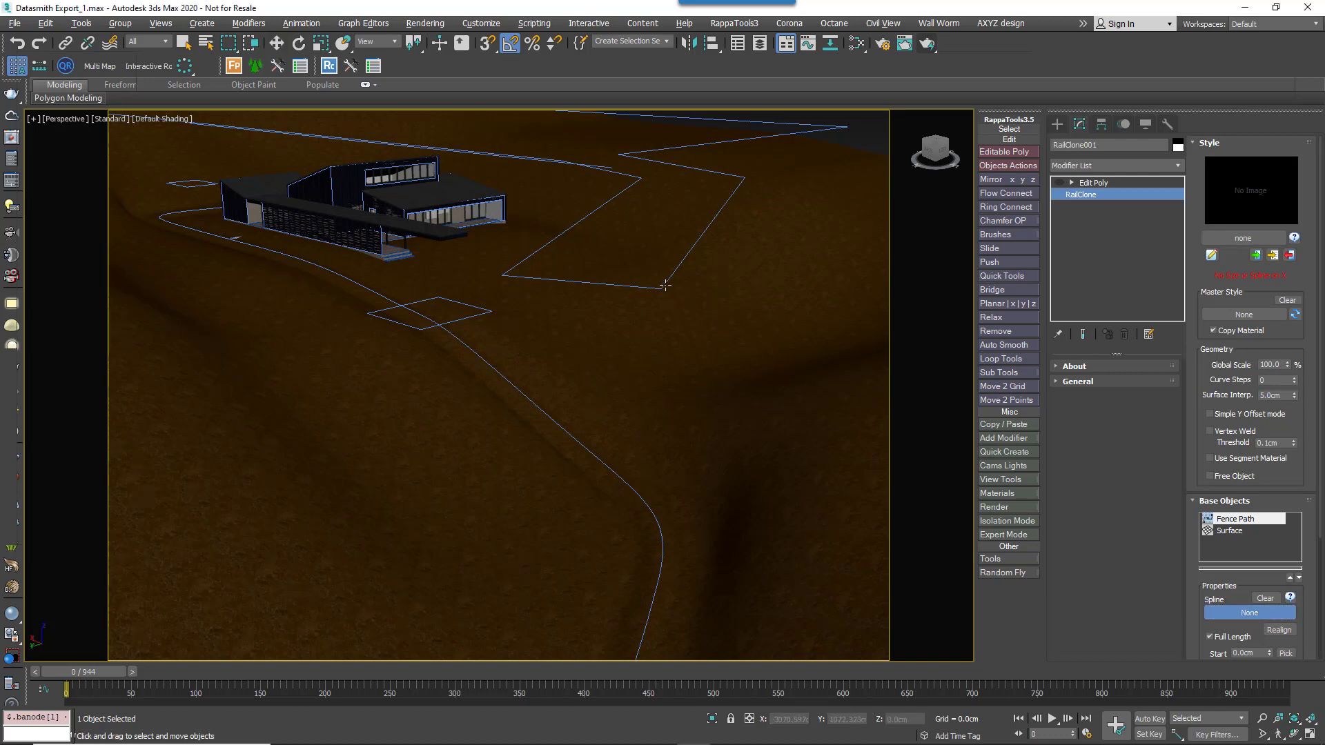
pyautogui.click(1229, 531)
pyautogui.click(1249, 613)
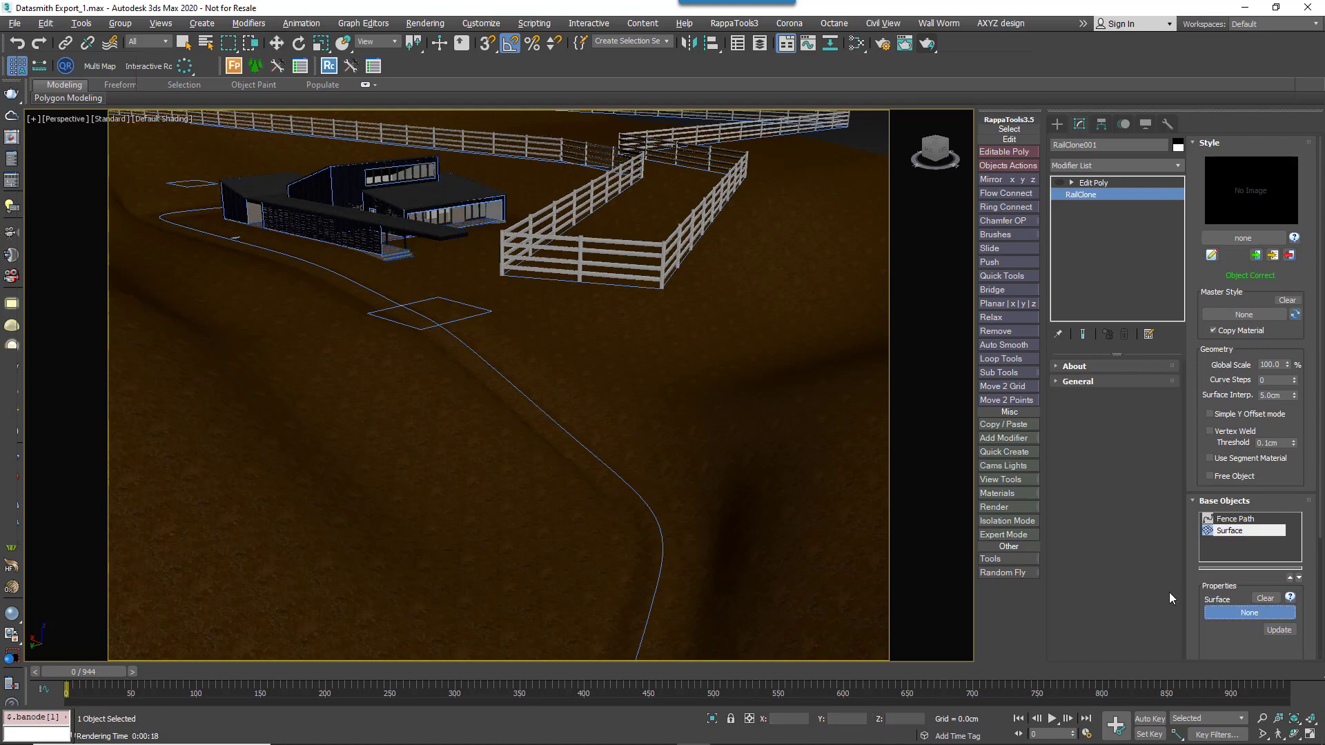
pyautogui.click(857, 561)
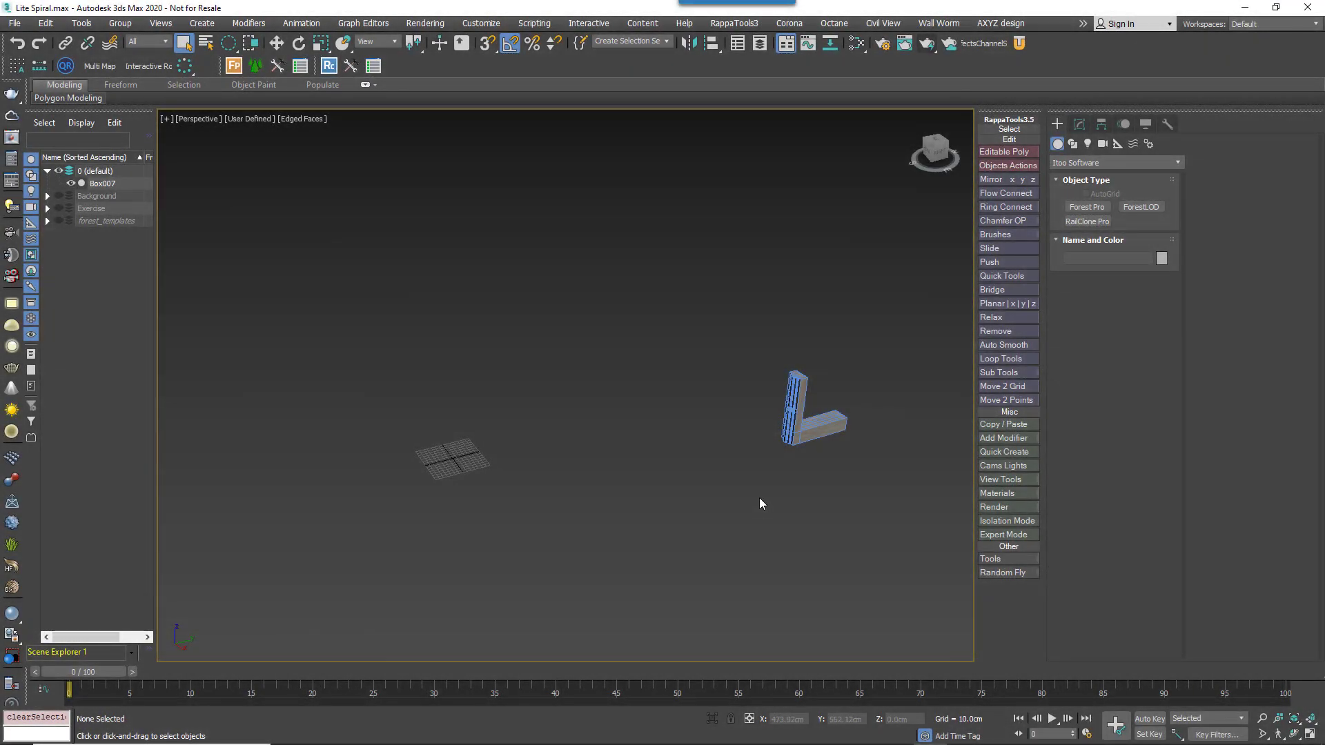
# Examine the L-shaped wooden stair module Box007 from the front and side with edged faces displayed
pyautogui.moveTo(759, 498); pyautogui.dragTo(721, 515, button='middle')
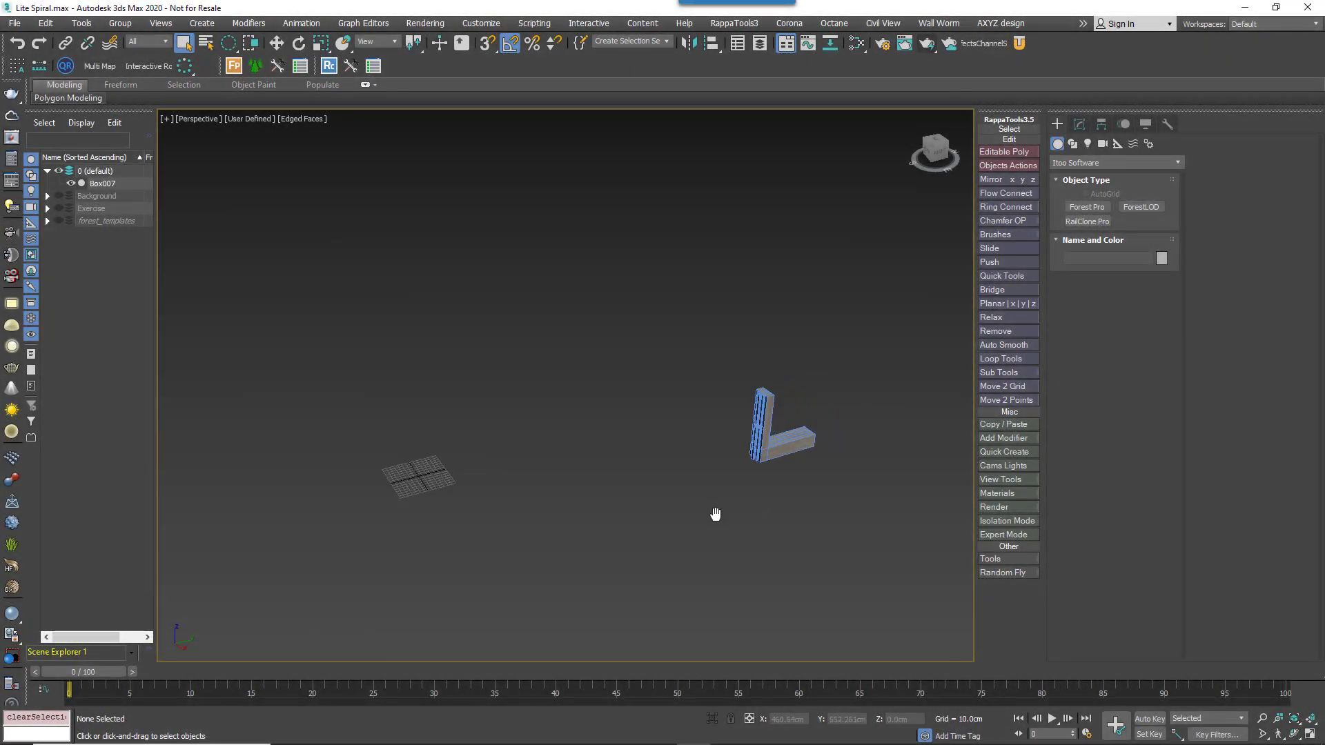
pyautogui.click(775, 454)
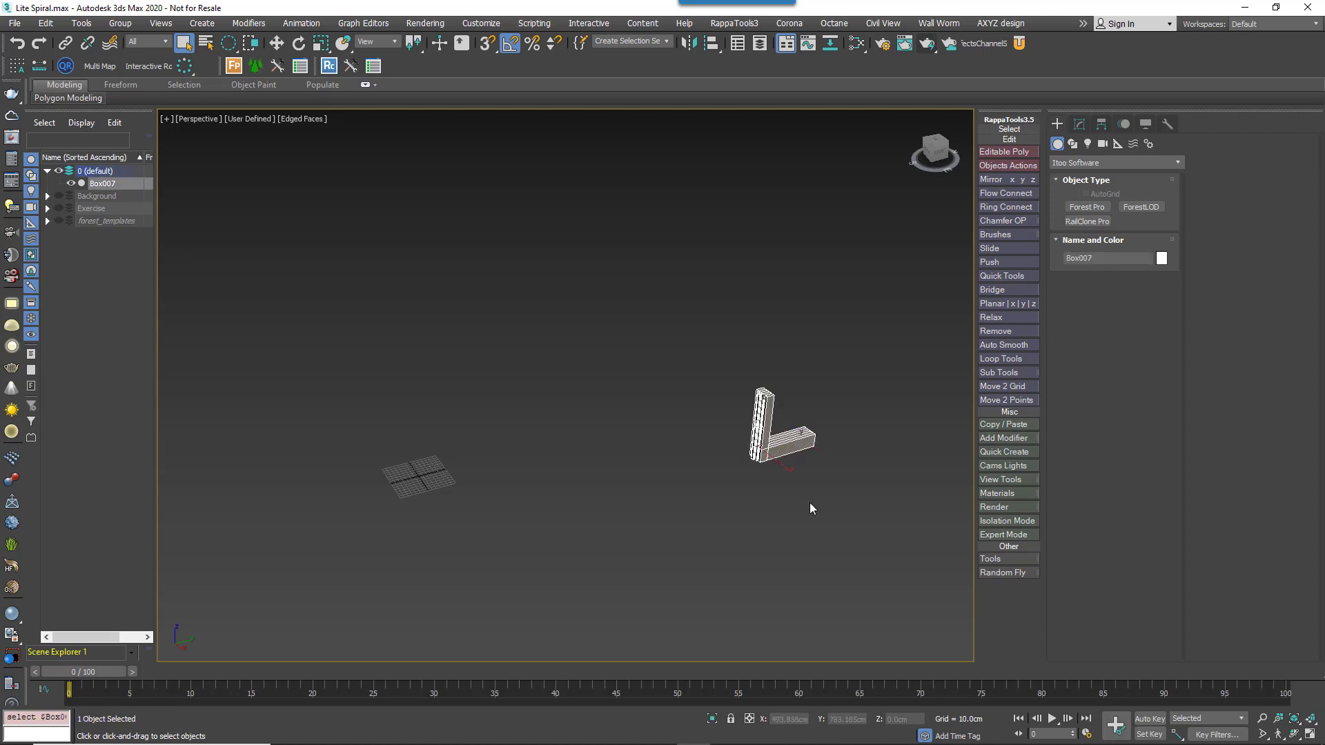
pyautogui.press('z')
pyautogui.keyDown('alt'); pyautogui.moveTo(633, 522); pyautogui.dragTo(655, 497, button='middle'); pyautogui.keyUp('alt')
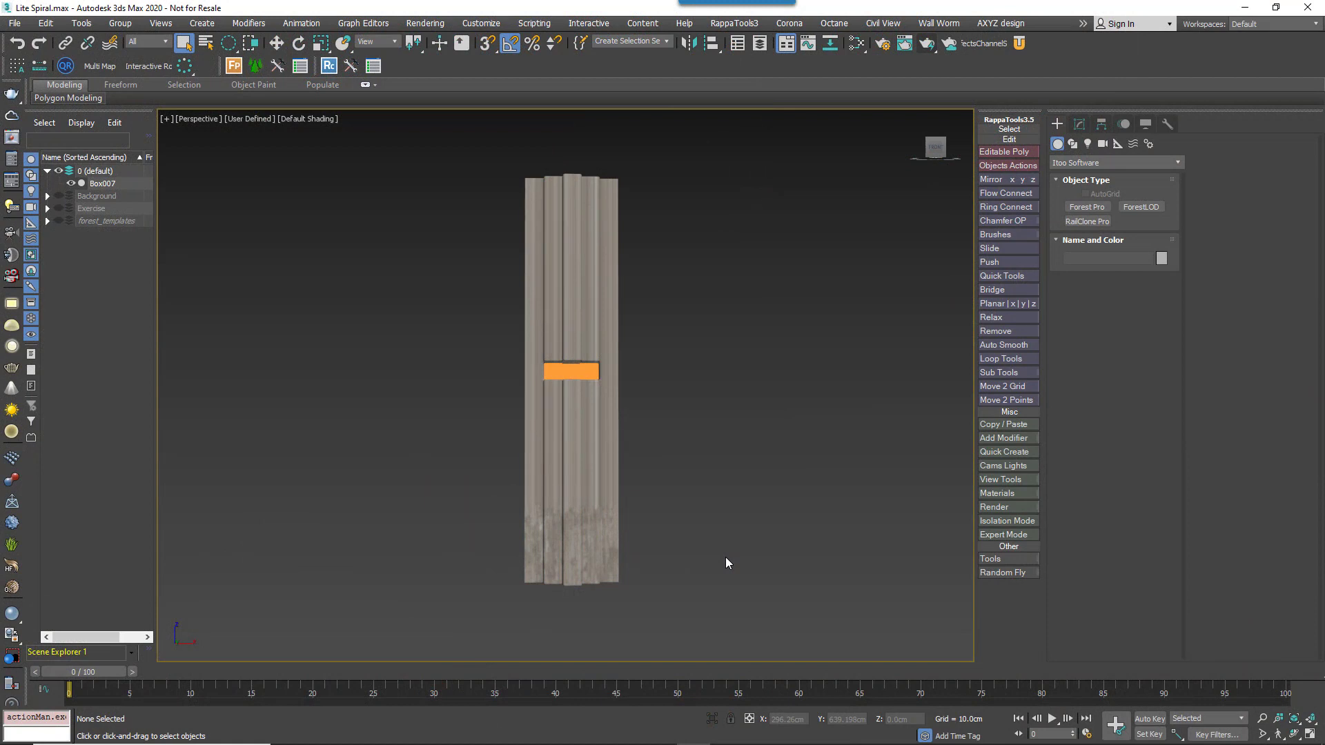
pyautogui.press('F4')
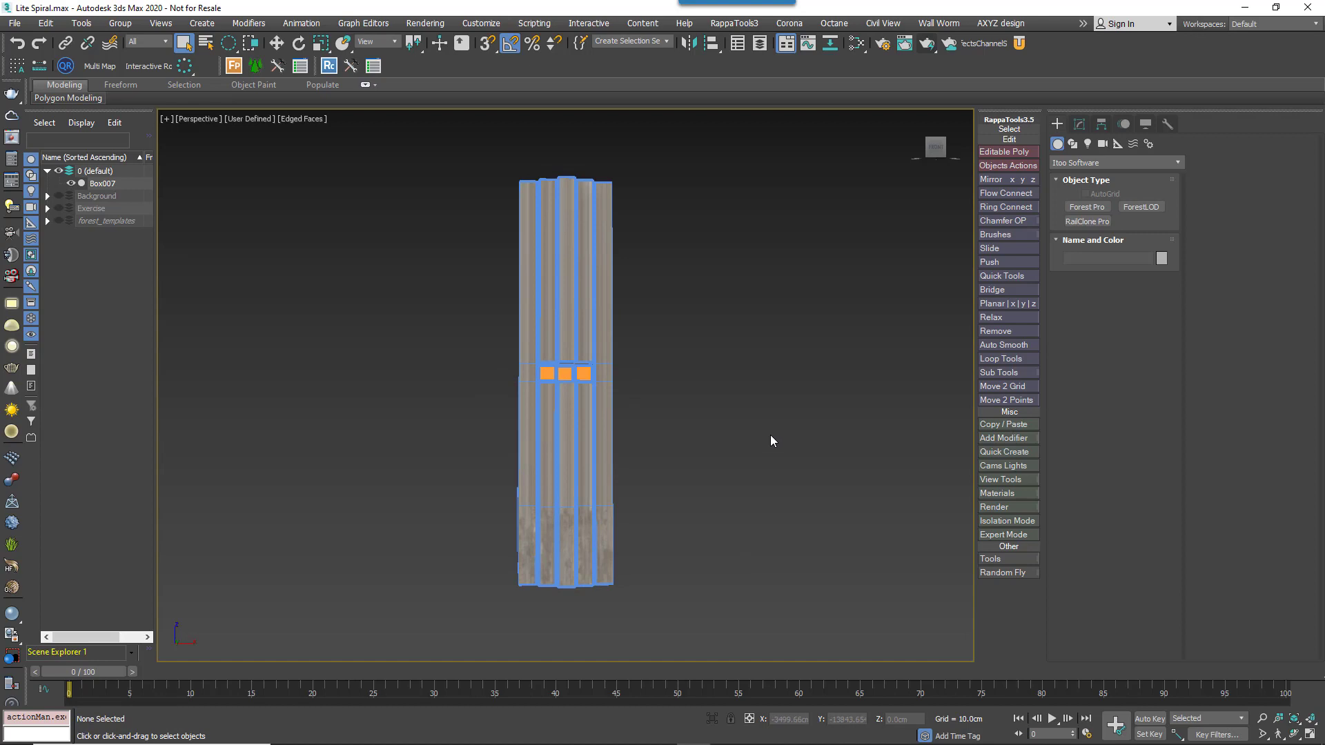
pyautogui.keyDown('alt'); pyautogui.moveTo(768, 428); pyautogui.dragTo(615, 488, button='middle'); pyautogui.keyUp('alt')
pyautogui.click(414, 564)
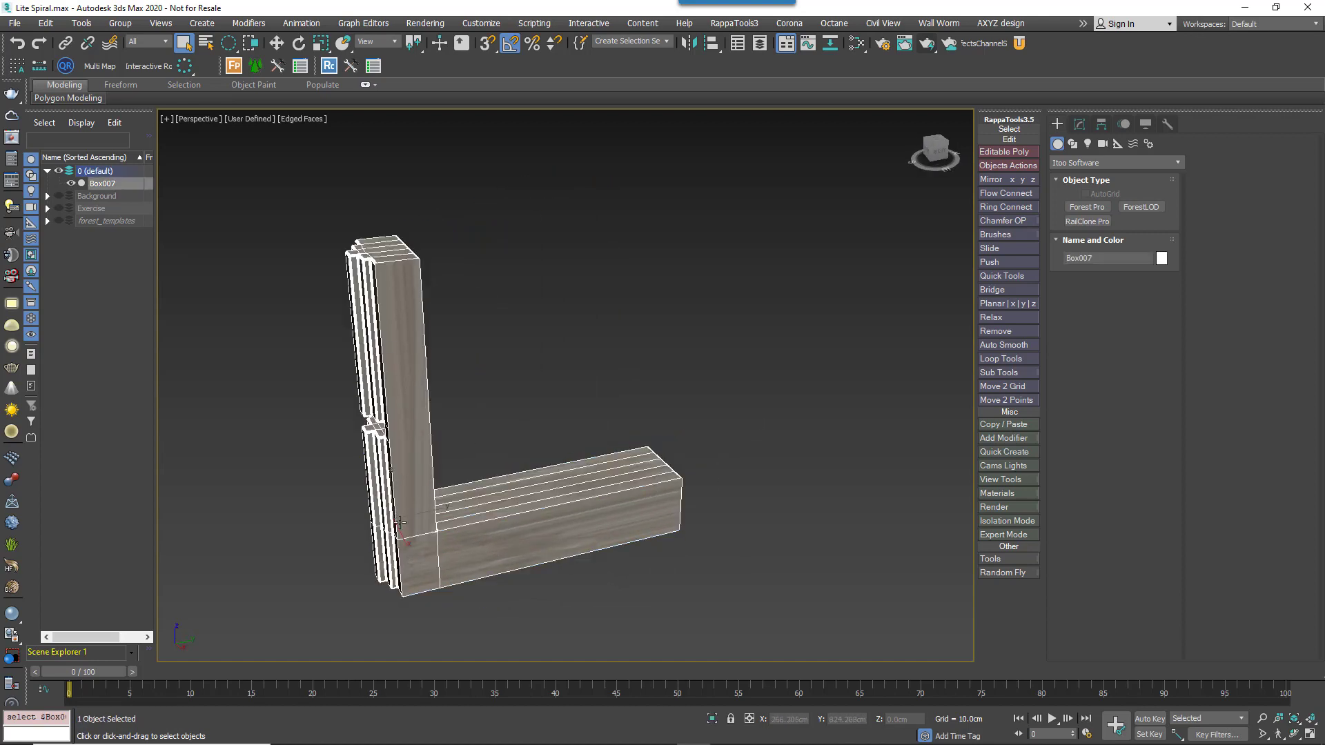
pyautogui.press('w')
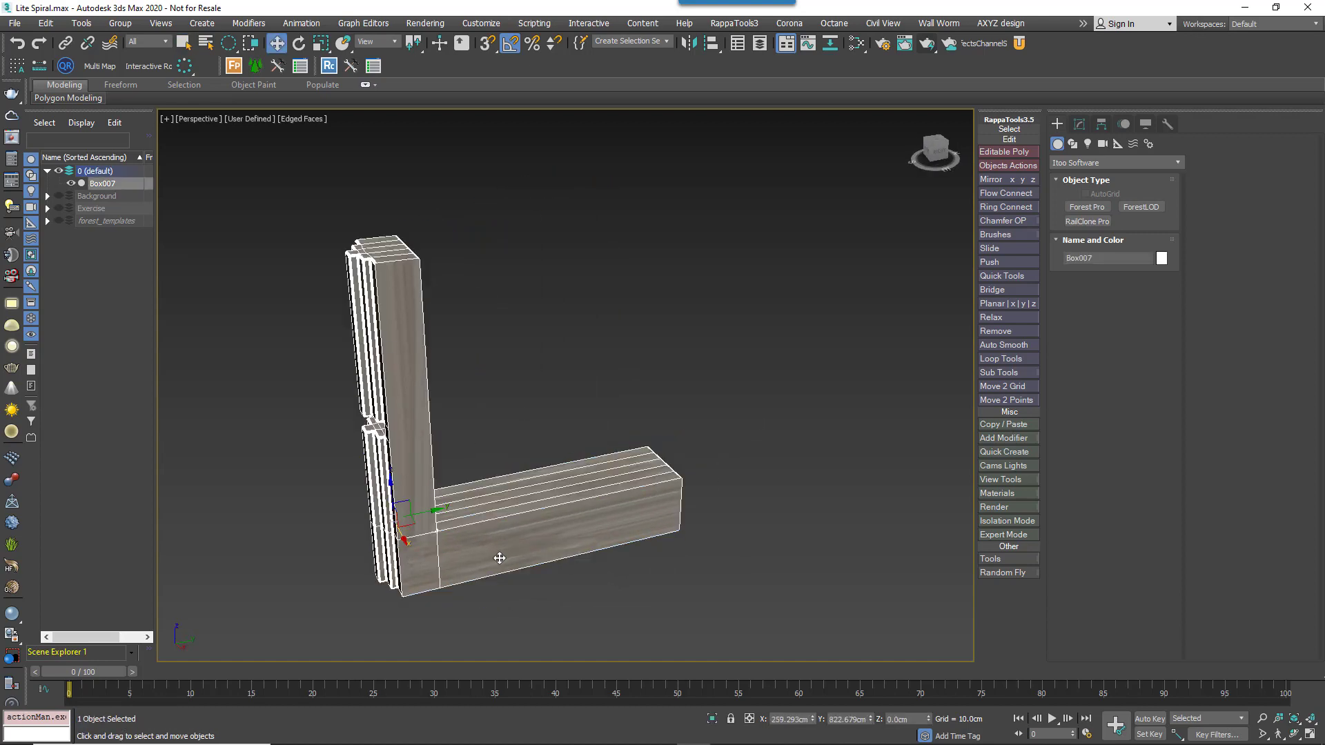
# Create a helix spline with both radii at 250 cm and a height of 840 cm
pyautogui.moveTo(503, 550); pyautogui.dragTo(537, 549)
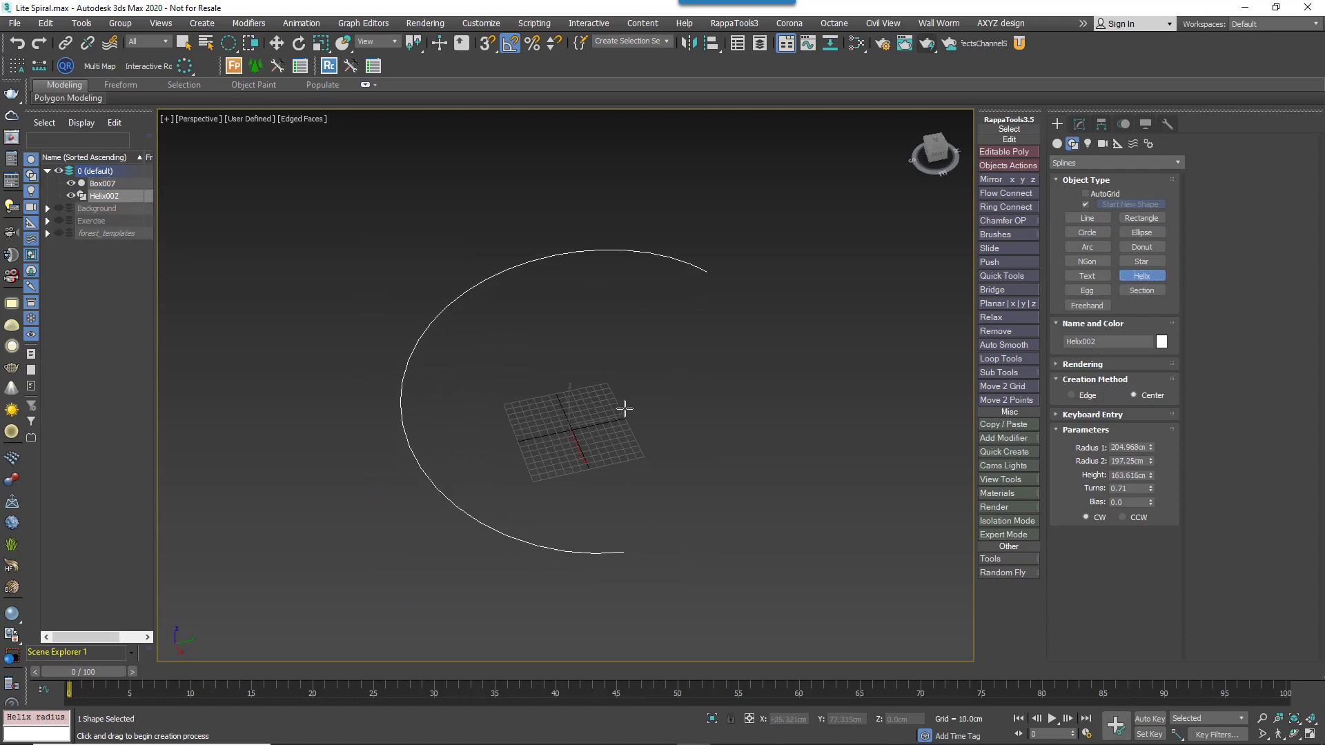
pyautogui.doubleClick(1140, 447)
pyautogui.write('250')
pyautogui.press('Tab')
pyautogui.write('250')
pyautogui.press('Tab')
pyautogui.write('1')
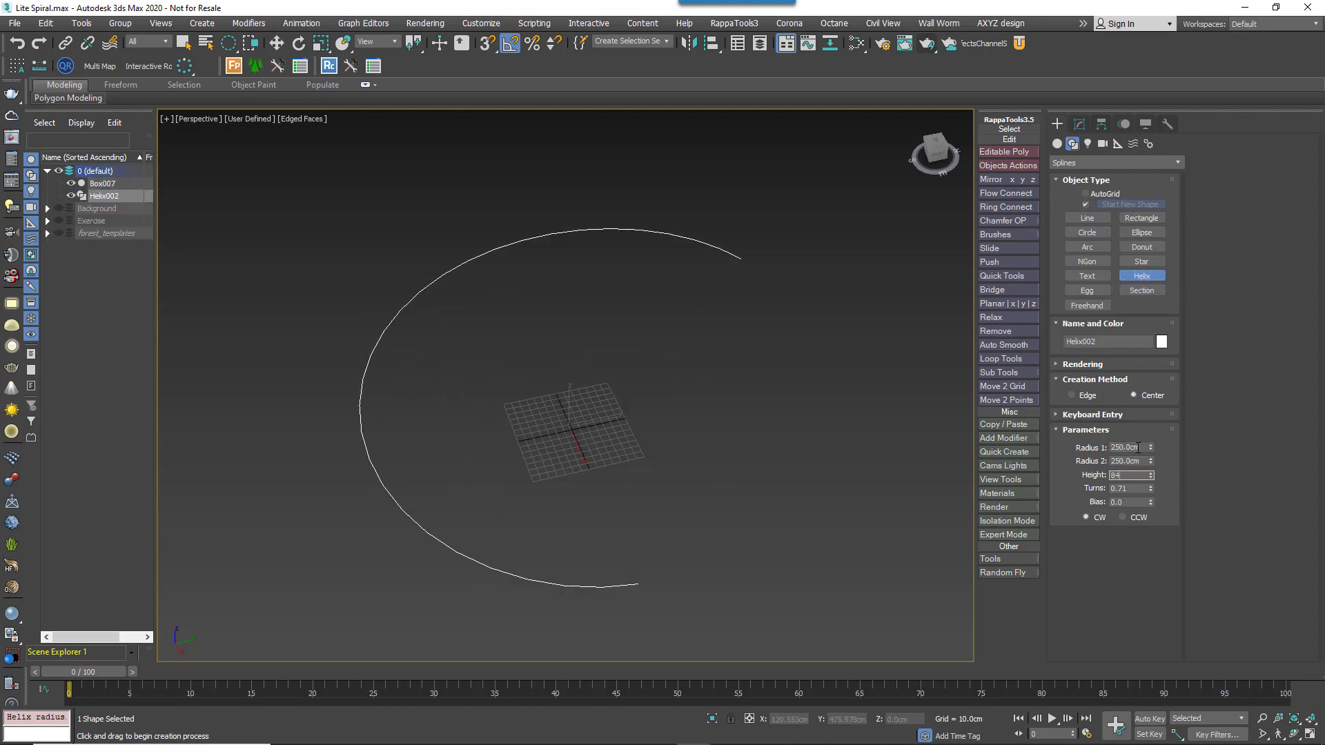
pyautogui.write('40')
pyautogui.press('Tab')
pyautogui.press('Tab')
pyautogui.scroll(-6, 476, 461)
pyautogui.moveTo(522, 425); pyautogui.dragTo(477, 461, button='middle')
pyautogui.scroll(3, 459, 446)
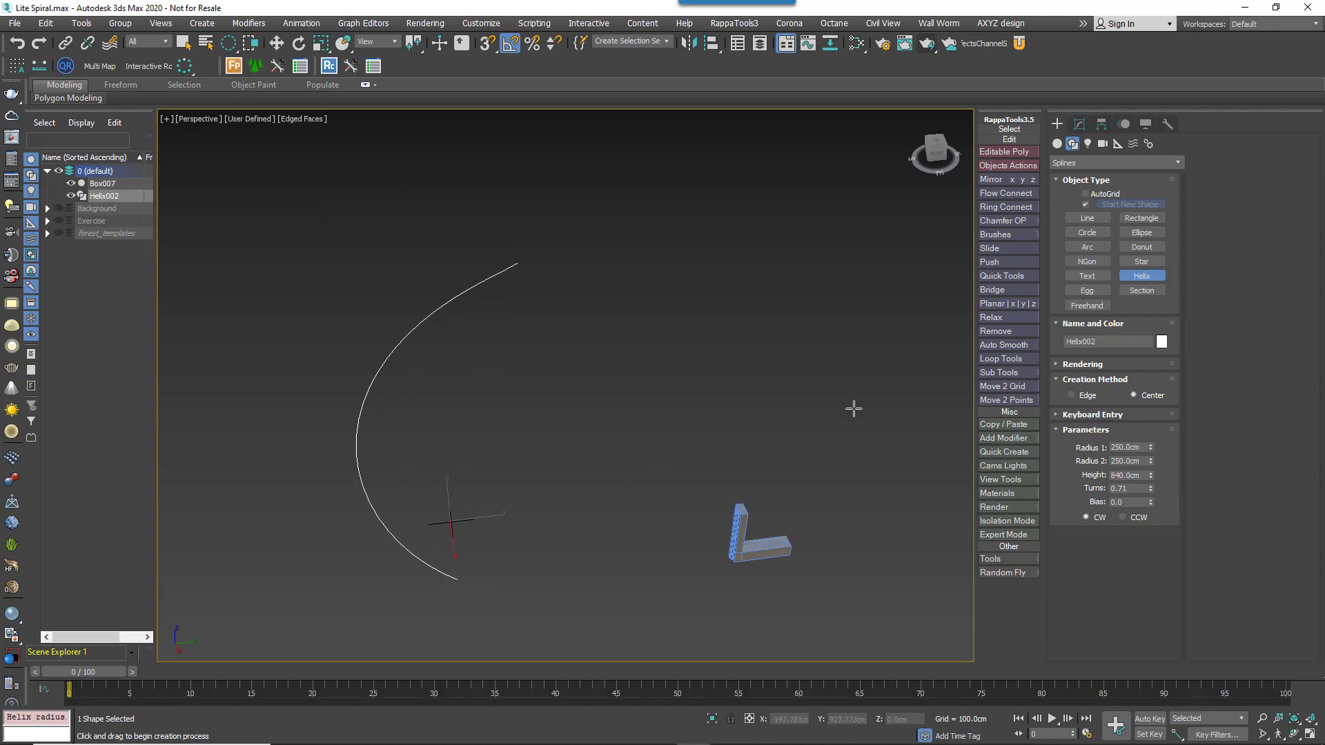
# Add a Normalize Spline modifier to the helix with a segment length of 100 cm
pyautogui.click(1078, 124)
pyautogui.click(1120, 163)
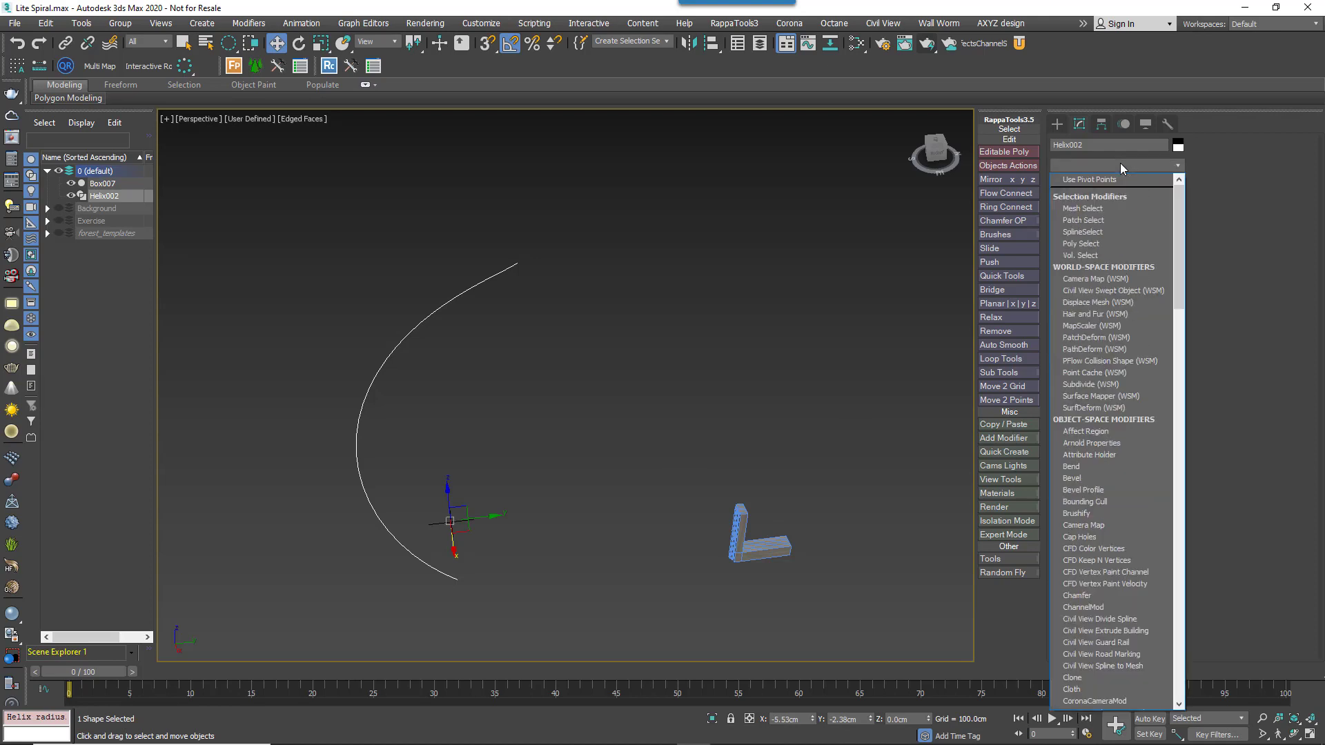
pyautogui.press('n')
pyautogui.press('n')
pyautogui.press('Down')
pyautogui.press('Return')
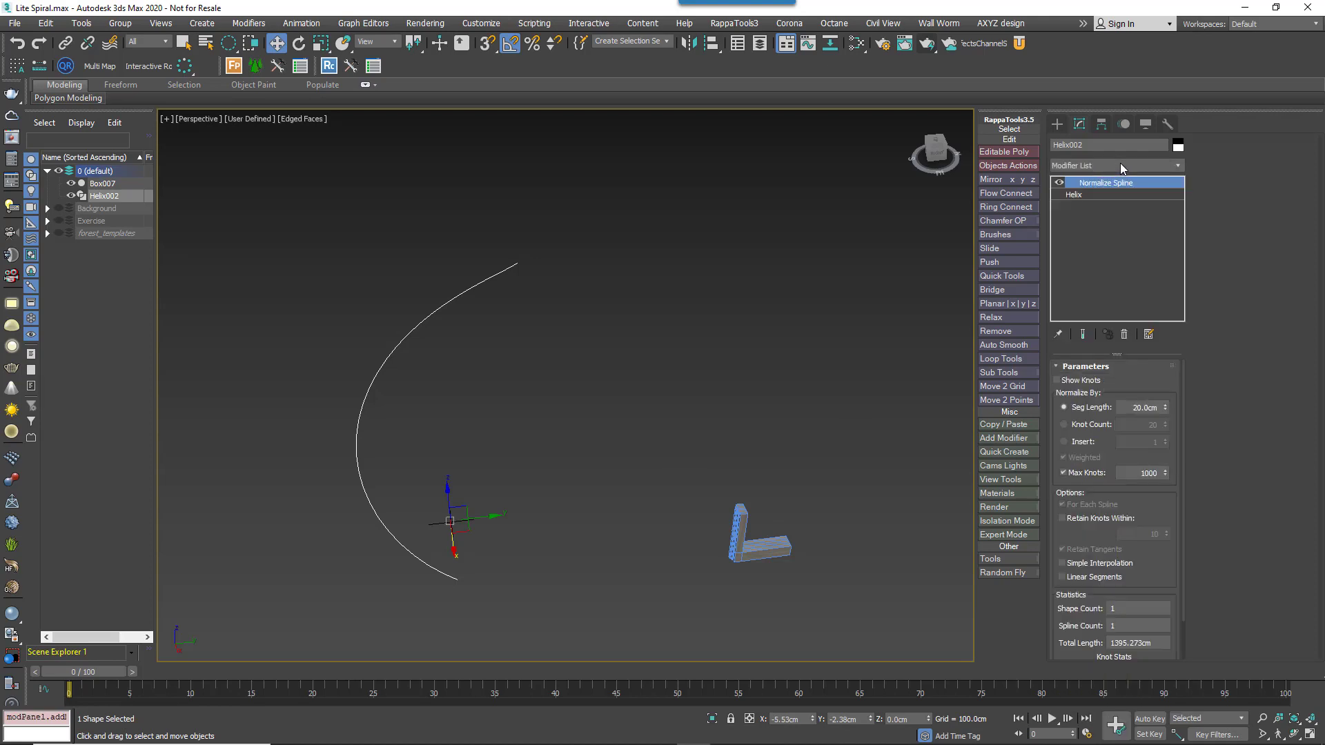
pyautogui.doubleClick(1122, 406)
pyautogui.write('100')
pyautogui.press('Return')
# Create a RailClone Pro object near the helix's center and show its modifier settings
pyautogui.keyDown('alt'); pyautogui.moveTo(599, 399); pyautogui.dragTo(559, 442, button='middle'); pyautogui.keyUp('alt')
pyautogui.click(1057, 124)
pyautogui.click(1057, 144)
pyautogui.click(1091, 222)
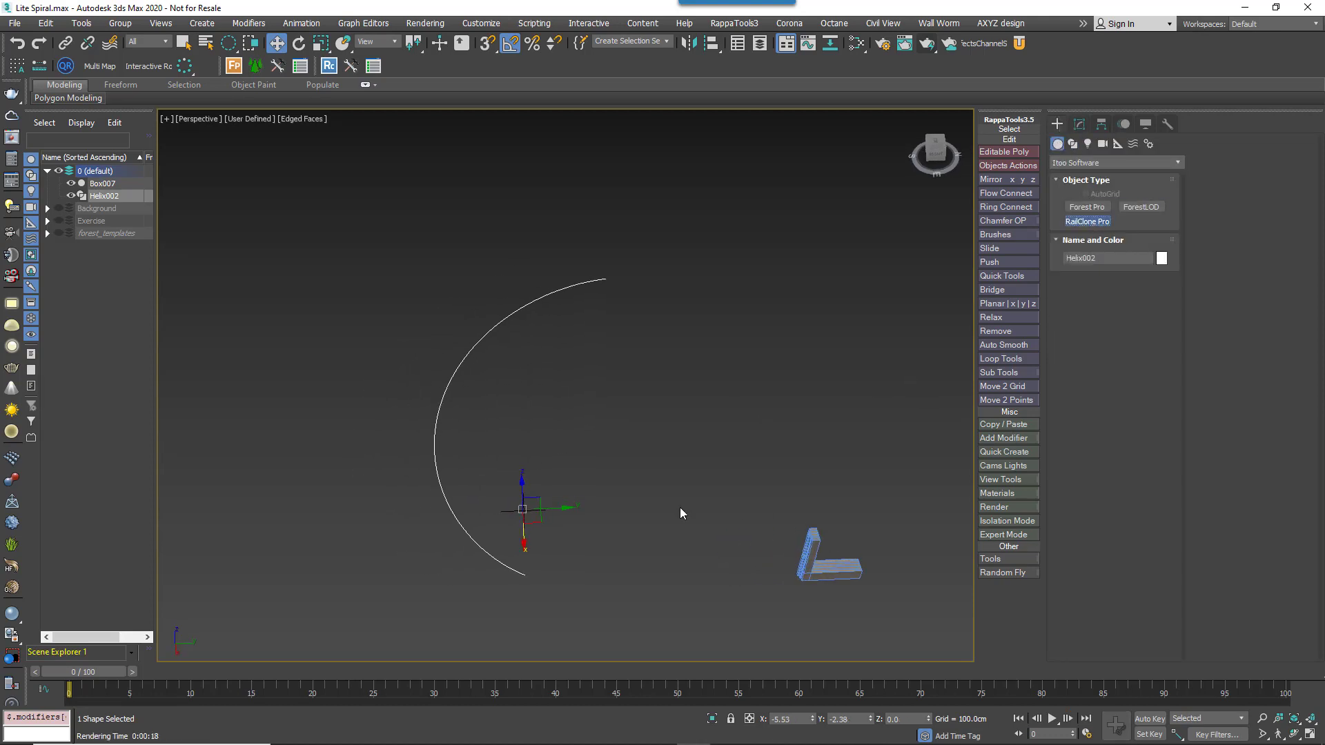
pyautogui.click(514, 511)
pyautogui.click(1082, 125)
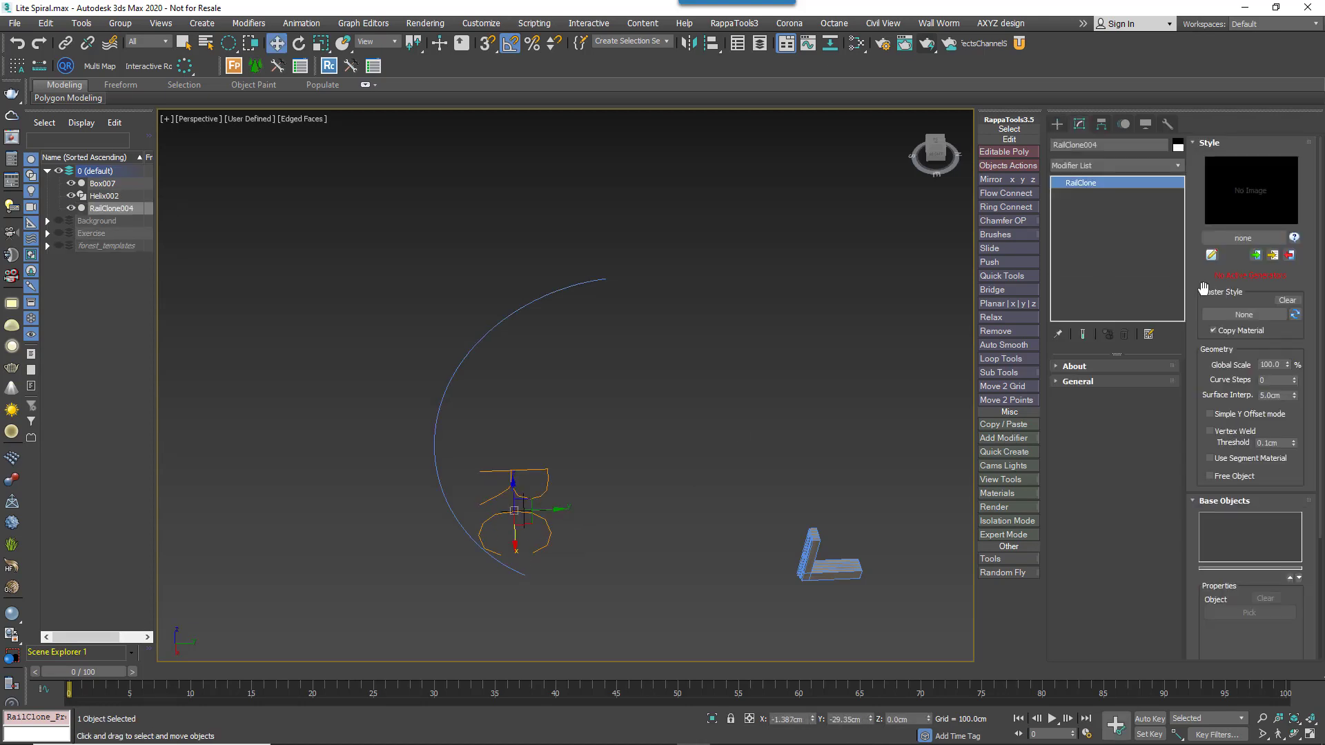
# Build a RailClone style with a Linear 1S generator and feed a Spline node using Helix002 into its Spline input
pyautogui.click(1212, 255)
pyautogui.moveTo(655, 83); pyautogui.dragTo(464, 127)
pyautogui.moveTo(607, 133); pyautogui.dragTo(343, 138)
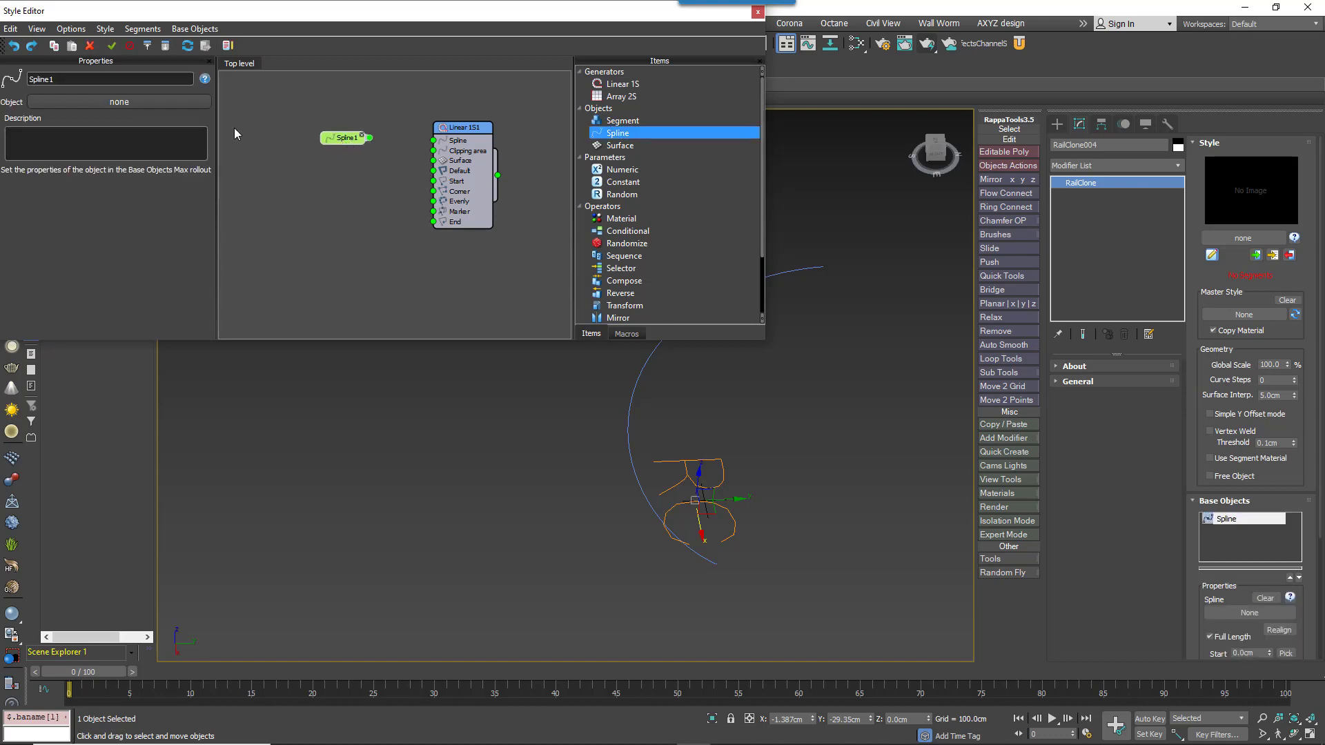
pyautogui.click(119, 102)
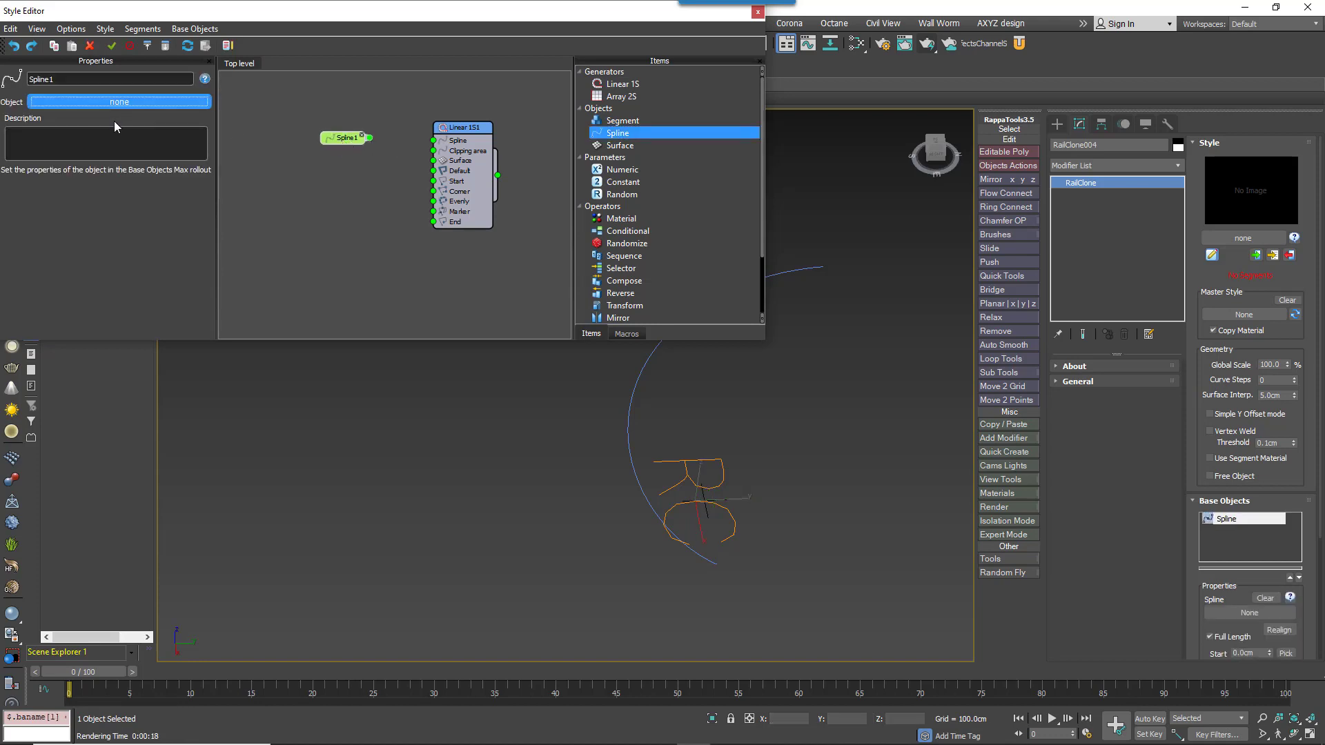
pyautogui.click(633, 398)
pyautogui.moveTo(367, 138); pyautogui.dragTo(434, 141)
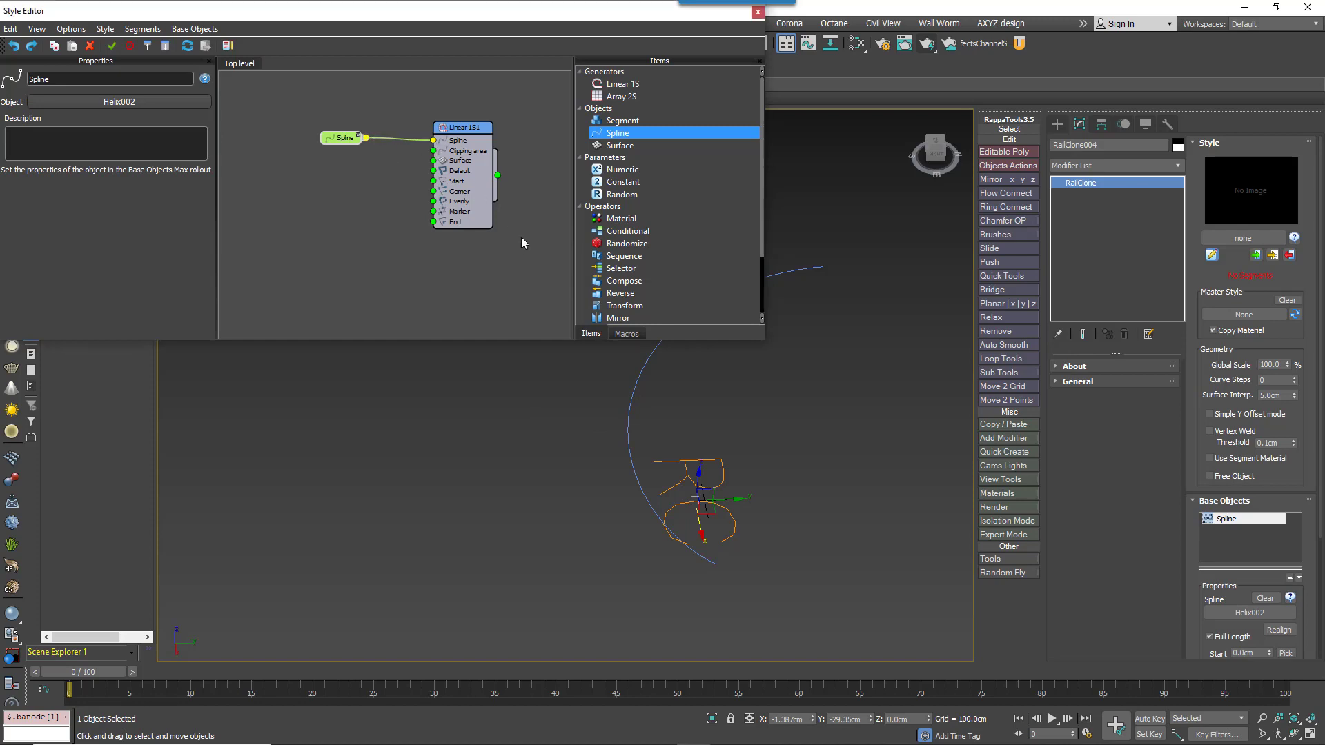
# Add a Segment node using the L-shaped Box007 and connect it to the generator's Default input
pyautogui.click(636, 122)
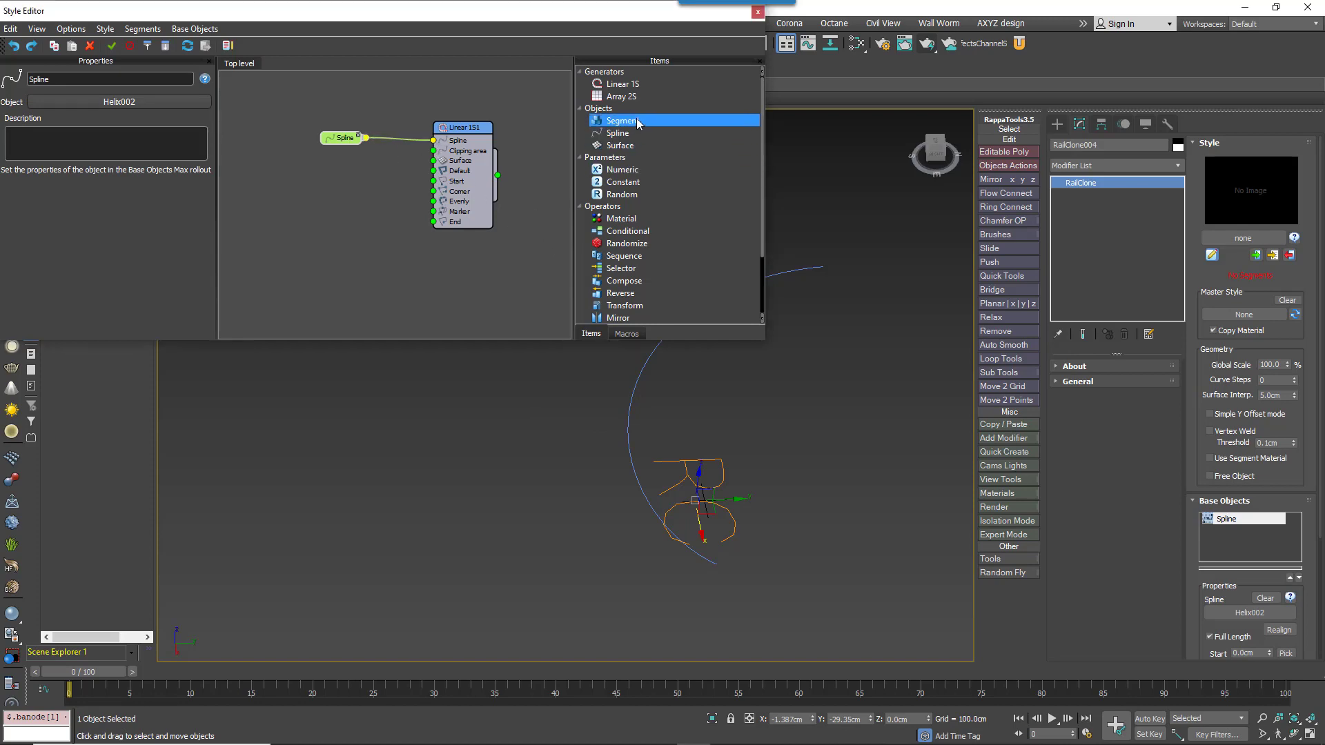
pyautogui.moveTo(636, 123); pyautogui.dragTo(364, 198)
pyautogui.click(117, 119)
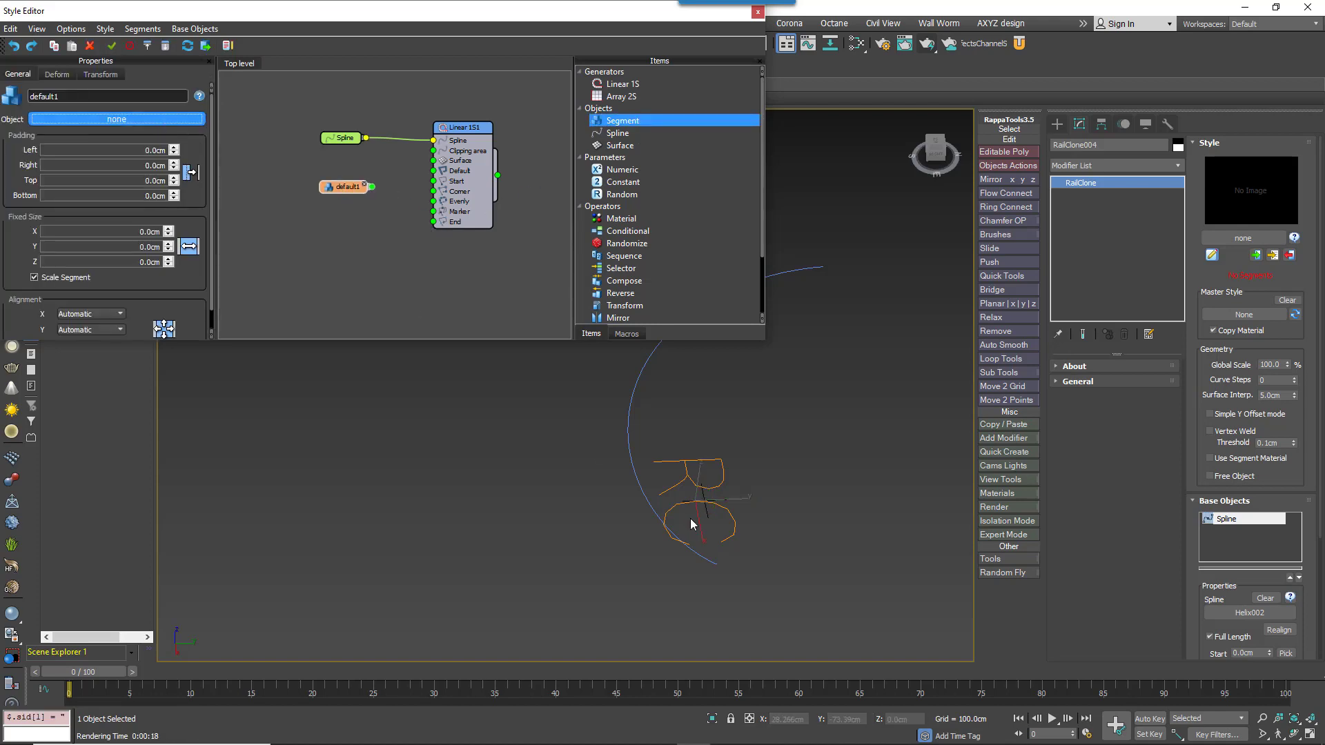
pyautogui.moveTo(745, 517); pyautogui.dragTo(475, 517, button='middle')
pyautogui.click(744, 559)
pyautogui.moveTo(354, 266)
pyautogui.mouseDown(button='middle')
pyautogui.moveTo(459, 290)
pyautogui.moveTo(368, 257)
pyautogui.mouseUp(button='middle')
pyautogui.scroll(2, 412, 211)
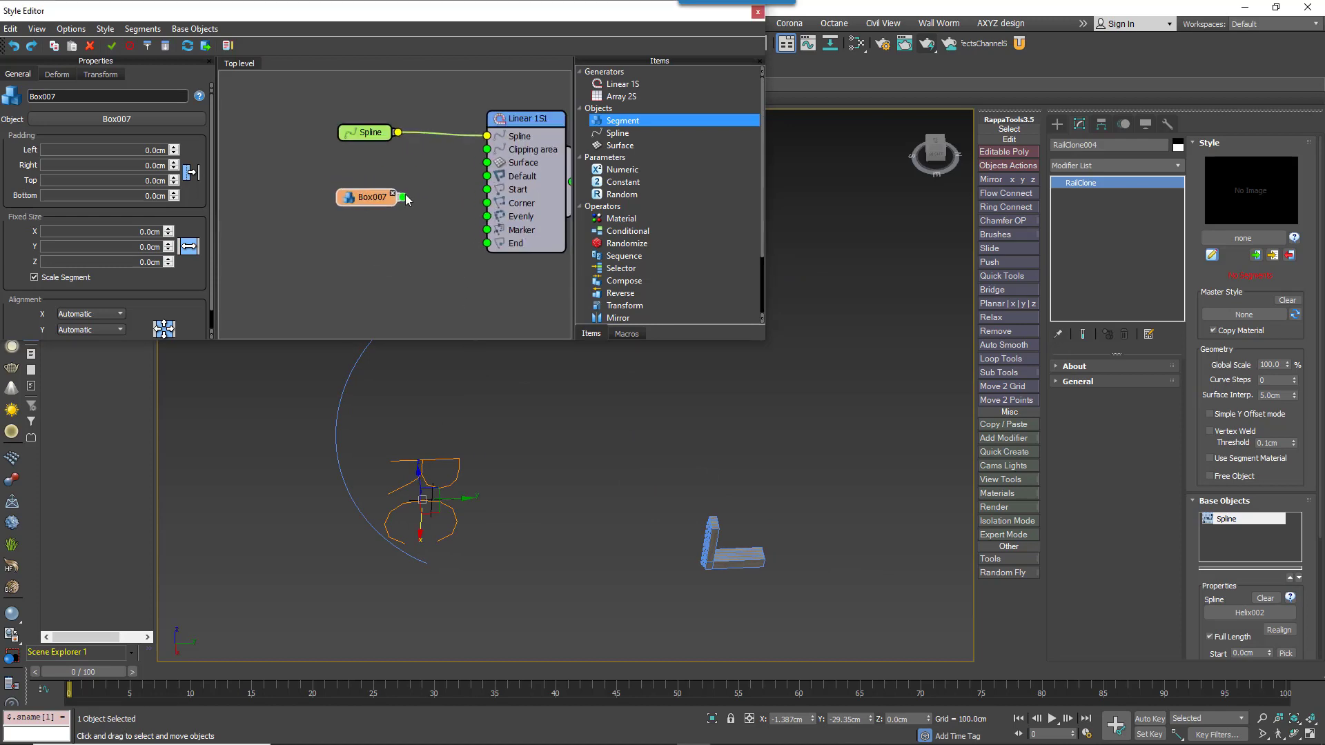
pyautogui.moveTo(492, 185); pyautogui.dragTo(488, 176)
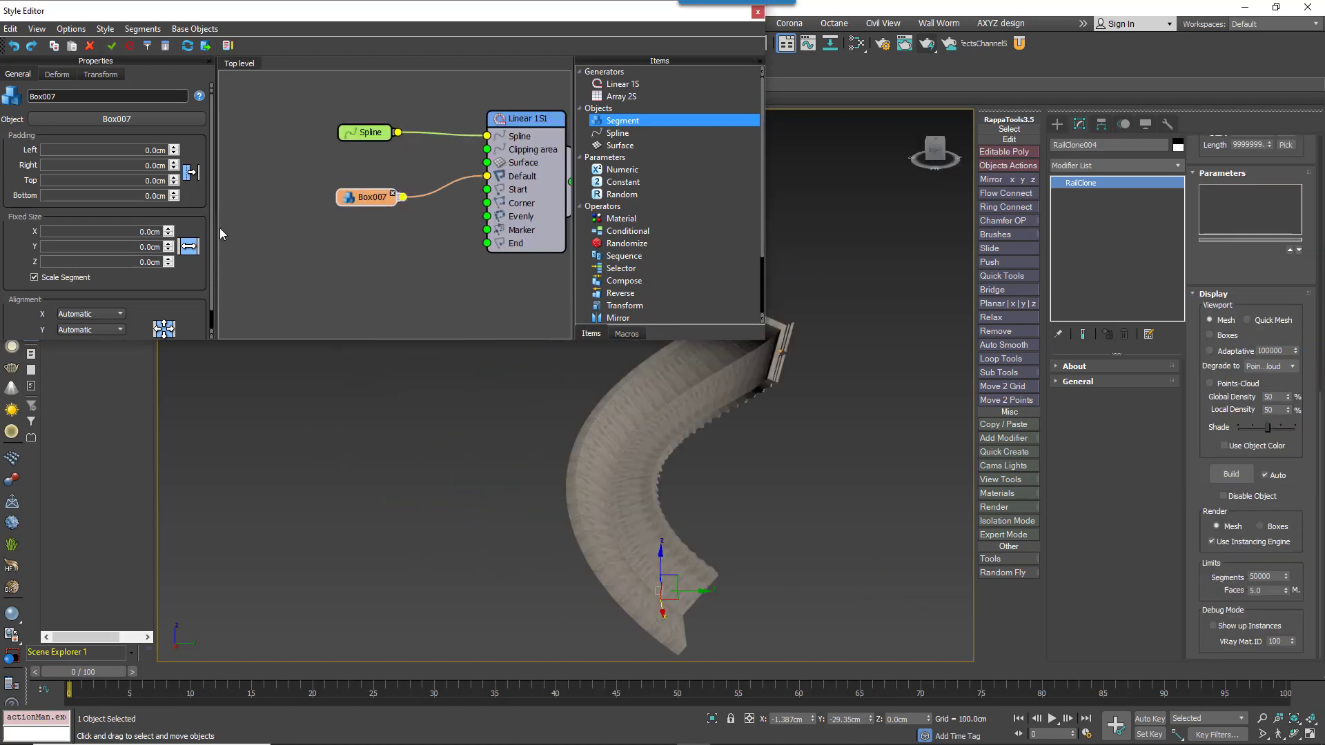
# Set the Box007 segment's Y alignment to Pivot
pyautogui.scroll(-1, 212, 256)
pyautogui.click(94, 311)
pyautogui.click(83, 330)
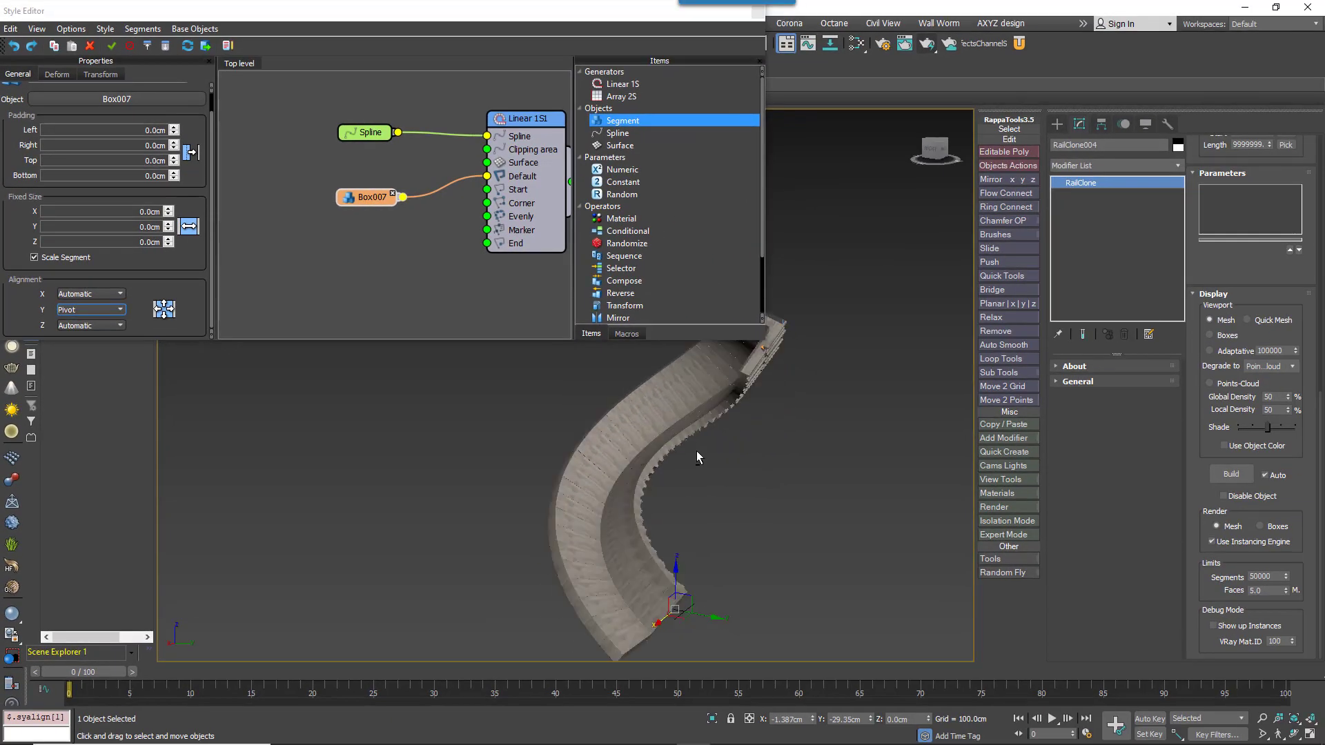
# Narrow the Style Editor and widen the viewport to inspect the spiral structure
pyautogui.click(751, 230)
pyautogui.moveTo(445, 253); pyautogui.dragTo(329, 274, button='middle')
pyautogui.moveTo(766, 289); pyautogui.dragTo(674, 275)
pyautogui.moveTo(718, 404); pyautogui.dragTo(931, 404, button='middle')
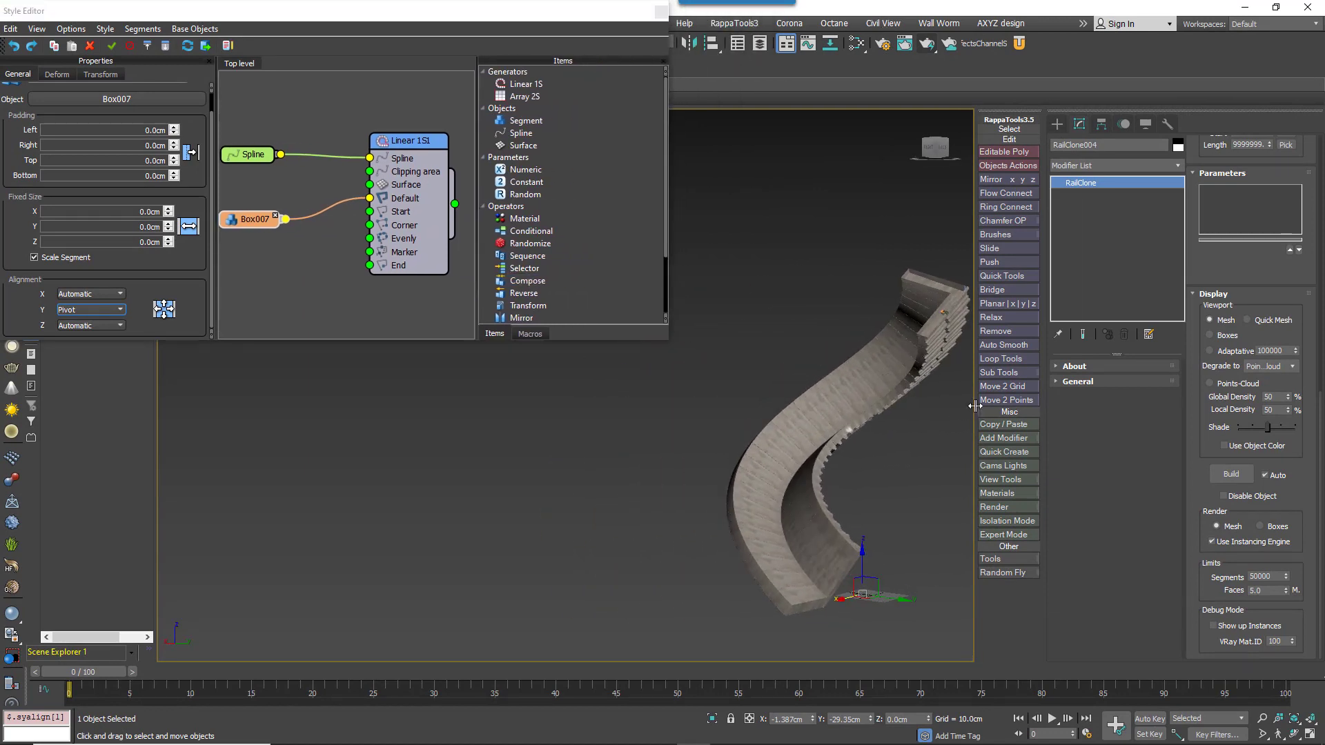
pyautogui.moveTo(975, 405); pyautogui.dragTo(1123, 407)
pyautogui.keyDown('alt'); pyautogui.moveTo(989, 432); pyautogui.dragTo(897, 399, button='middle'); pyautogui.keyUp('alt')
pyautogui.scroll(2, 912, 411)
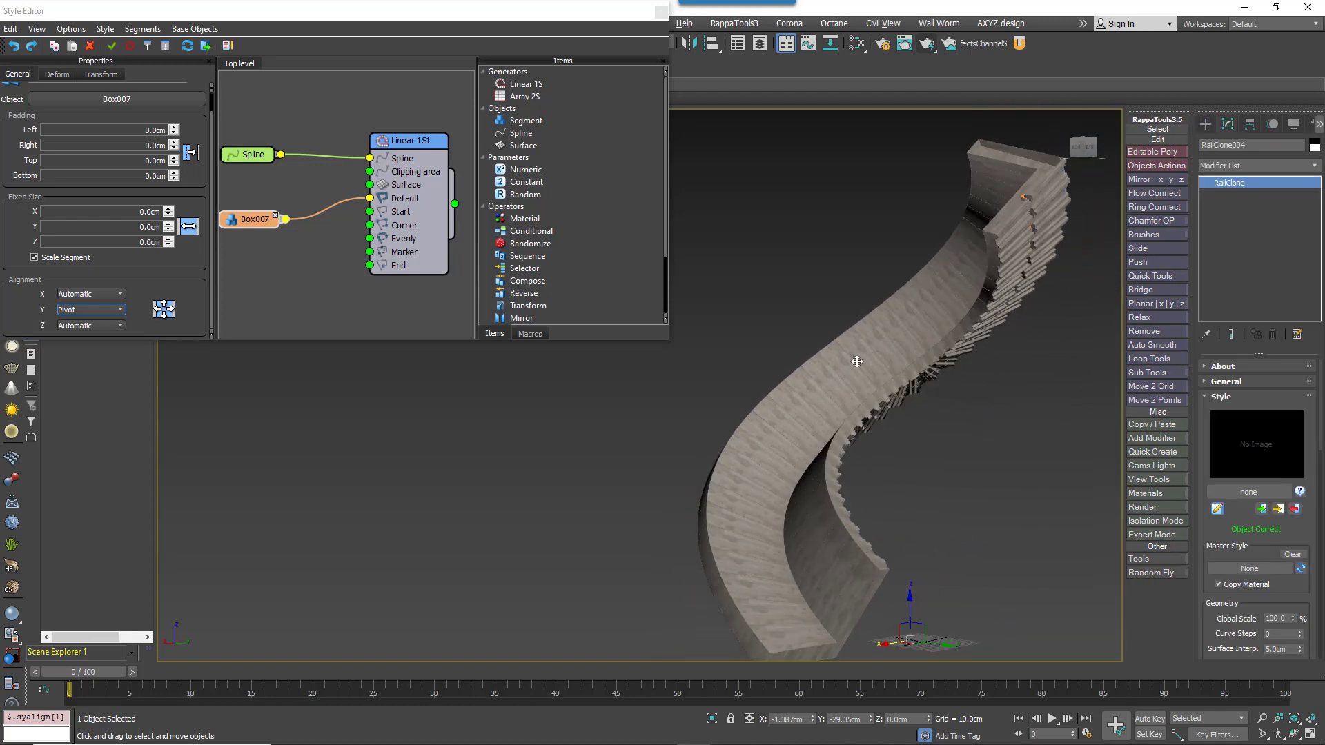
# Set the Box007 segment's deform mode to Vertical and inspect the side wall and walking surface up close
pyautogui.moveTo(321, 242); pyautogui.dragTo(346, 221, button='middle')
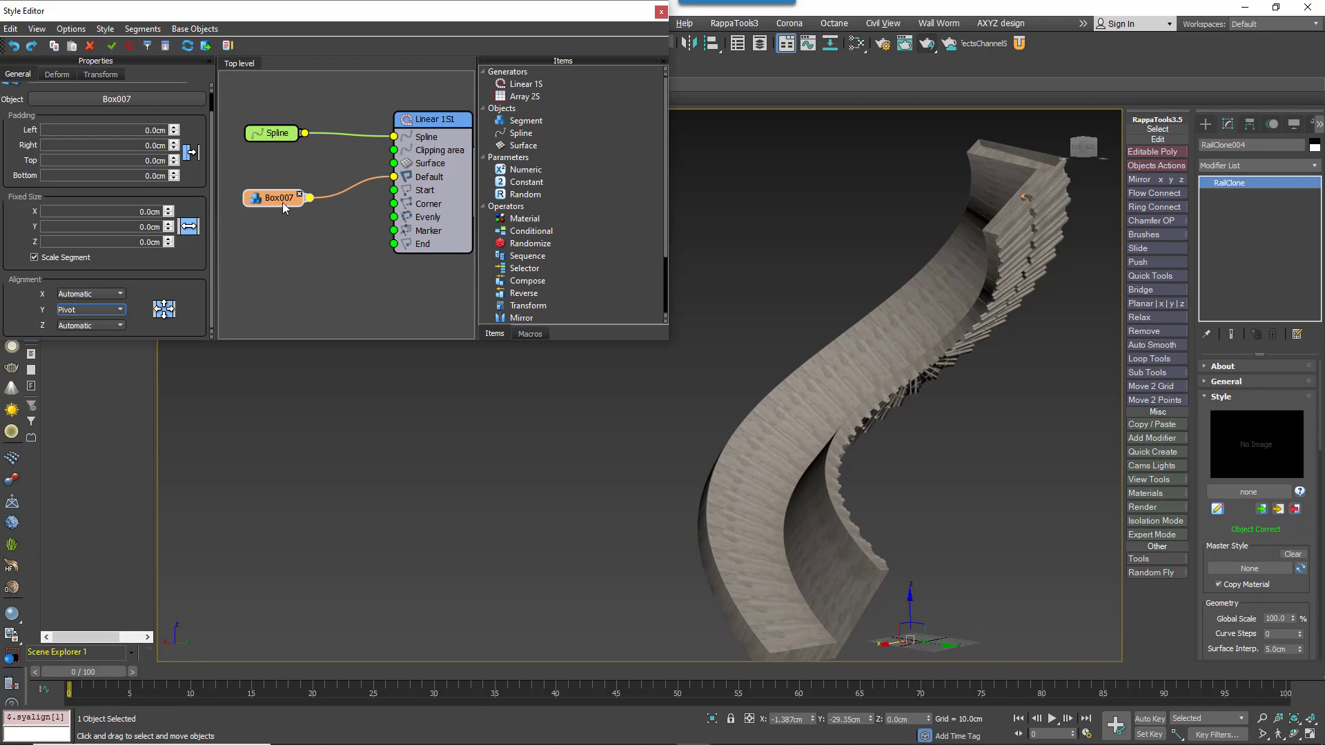
pyautogui.click(58, 73)
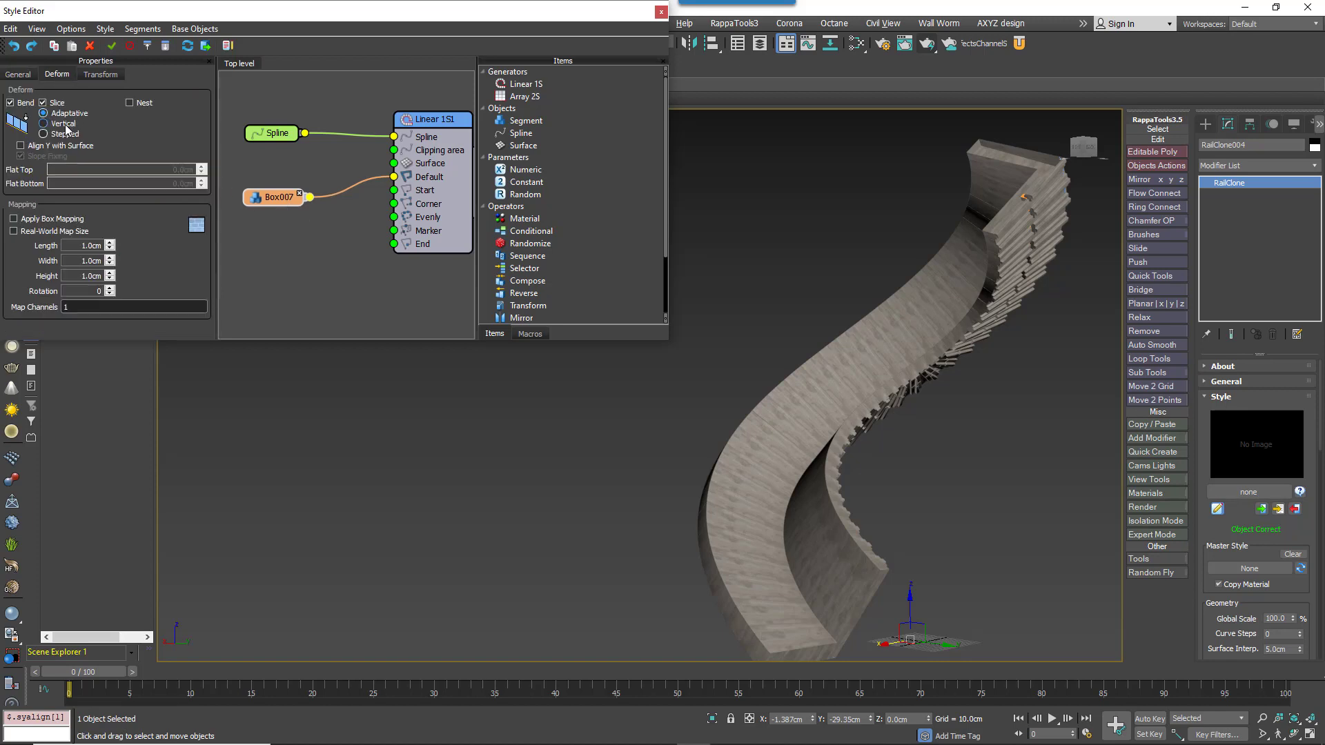
pyautogui.click(63, 124)
pyautogui.moveTo(979, 412); pyautogui.dragTo(826, 390, button='middle')
pyautogui.scroll(5, 825, 383)
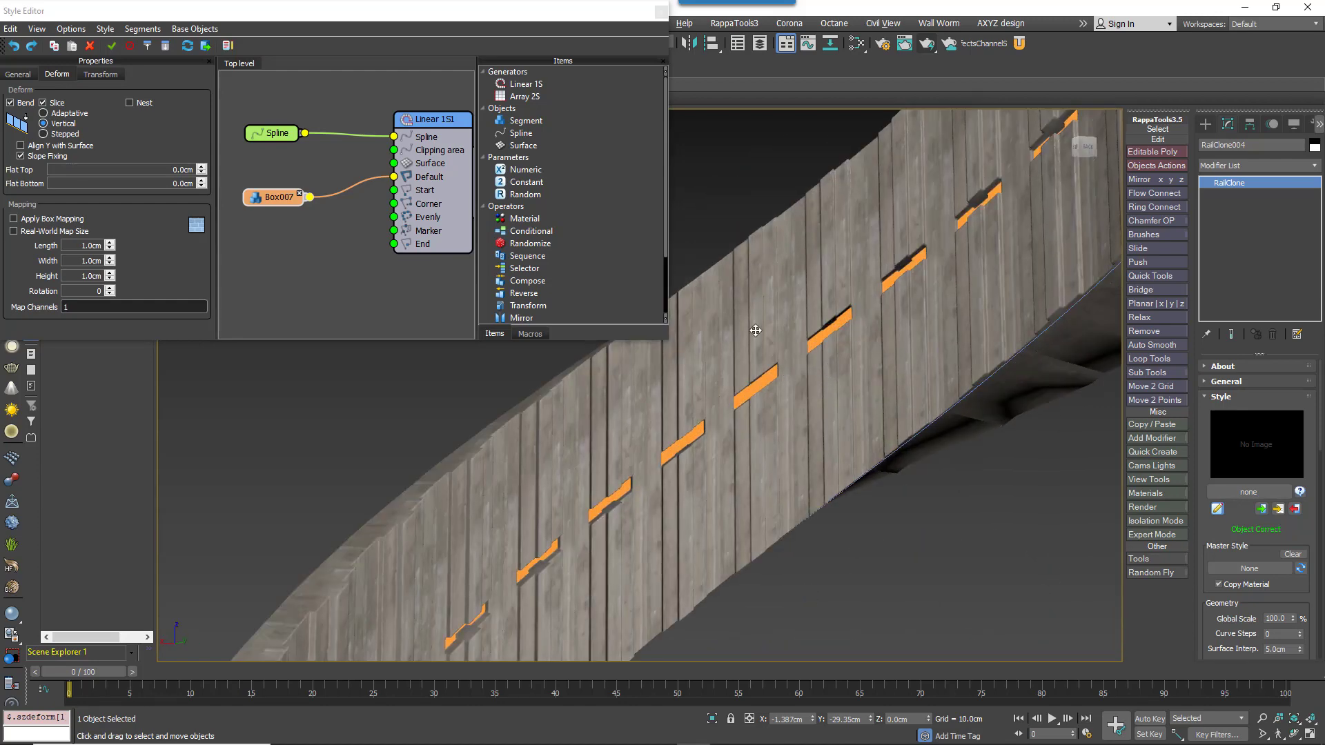
pyautogui.scroll(-4, 761, 436)
pyautogui.moveTo(777, 407); pyautogui.dragTo(829, 348, button='middle')
pyautogui.scroll(10, 655, 552)
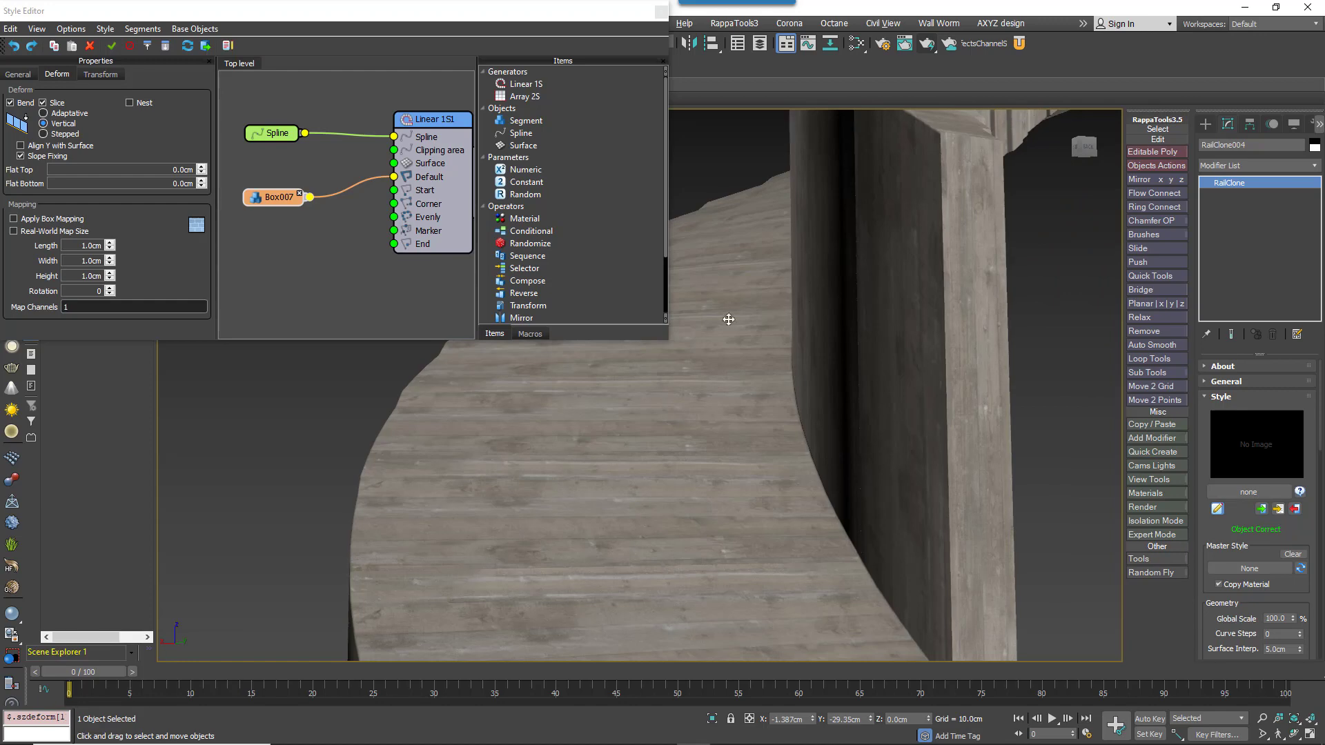
pyautogui.scroll(-10, 766, 456)
pyautogui.scroll(4, 759, 539)
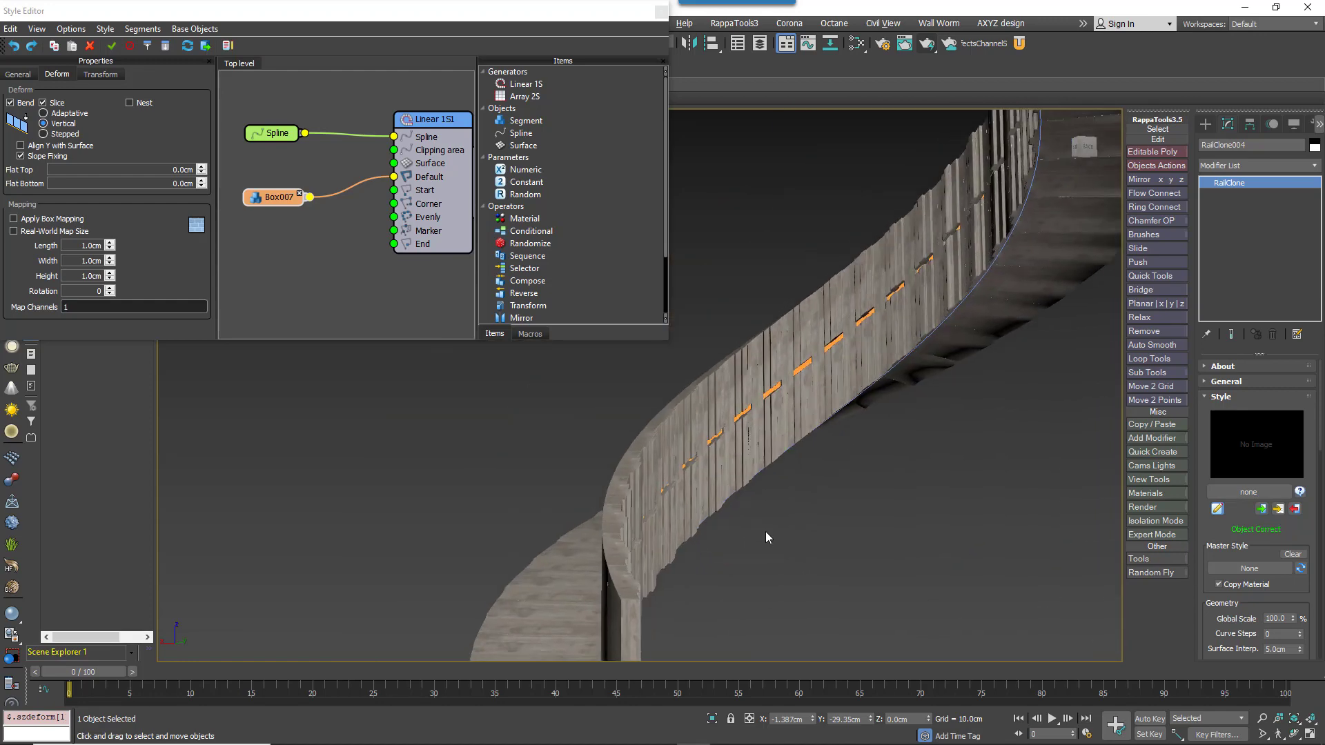
# Set the Box007 segment's deform mode to Stepped and inspect the stairs from the side
pyautogui.click(59, 135)
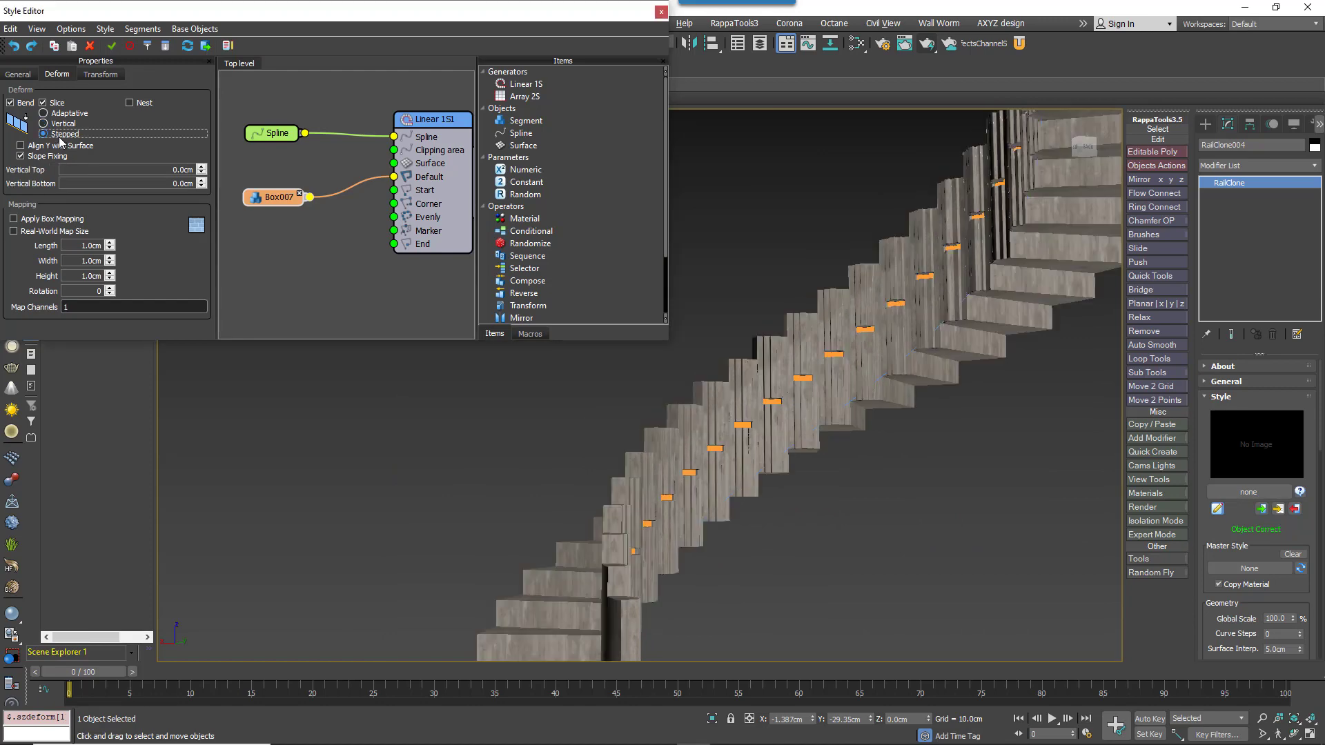
pyautogui.scroll(2, 858, 339)
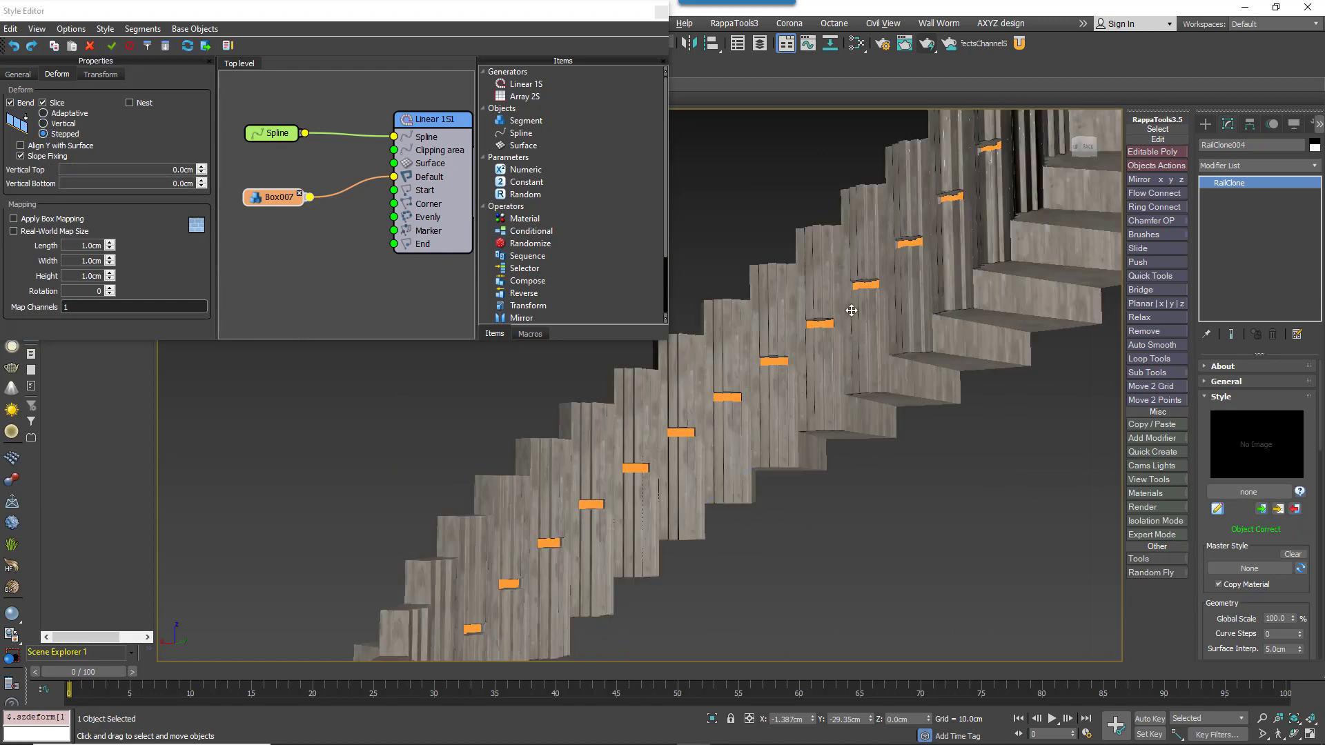
pyautogui.moveTo(755, 486); pyautogui.dragTo(833, 358, button='middle')
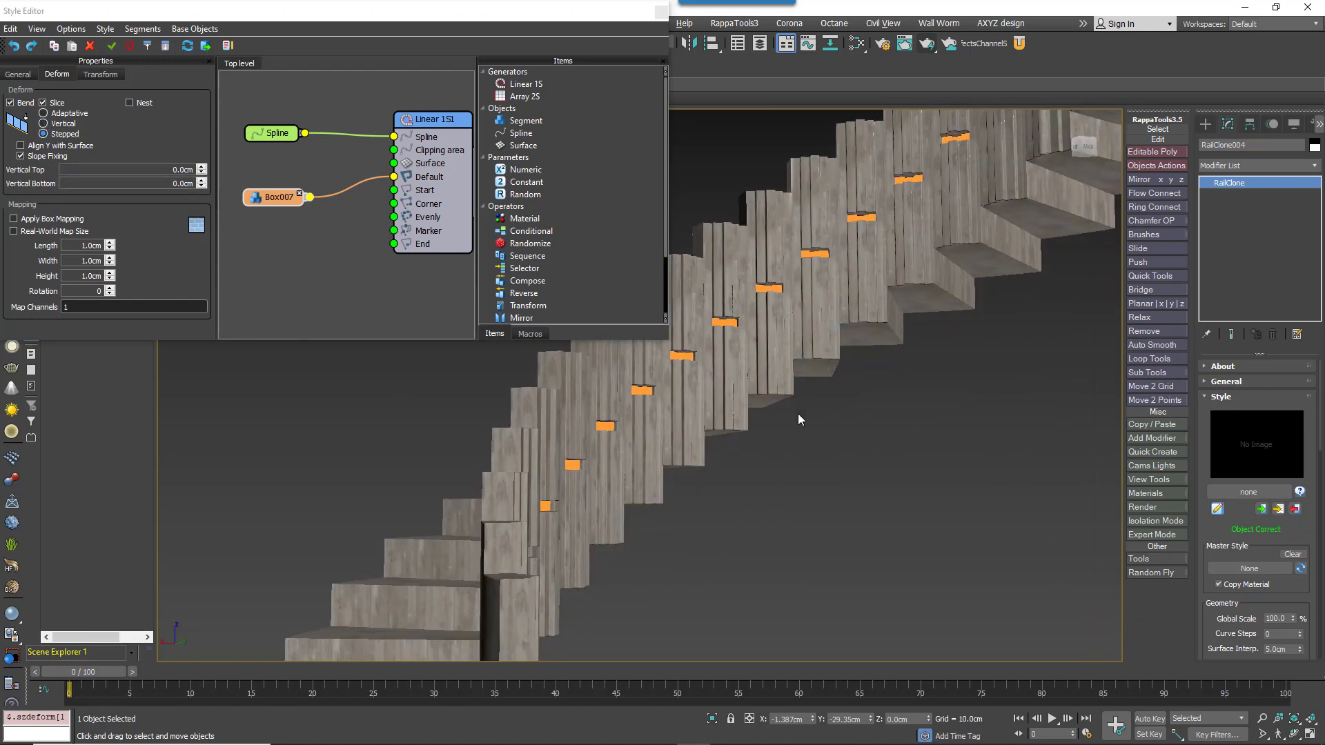
pyautogui.scroll(-3, 778, 432)
pyautogui.moveTo(777, 432)
pyautogui.keyDown('alt'); pyautogui.mouseDown(button='middle')
pyautogui.moveTo(901, 430)
pyautogui.moveTo(768, 432)
pyautogui.mouseUp(button='middle'); pyautogui.keyUp('alt')
pyautogui.scroll(4, 757, 338)
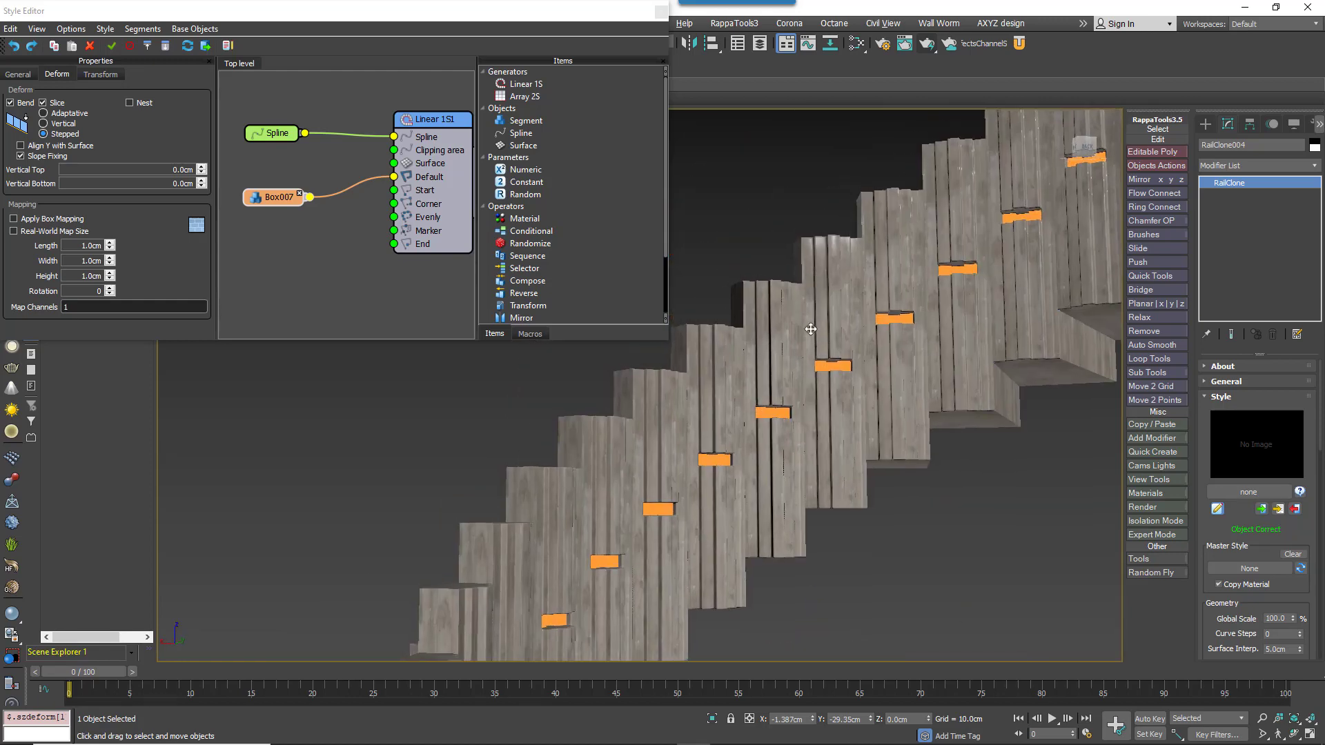
# Examine the stepped staircase's side wall, slots and treads from several angles
pyautogui.moveTo(844, 346); pyautogui.dragTo(831, 263, button='middle')
pyautogui.moveTo(771, 362); pyautogui.dragTo(857, 218, button='middle')
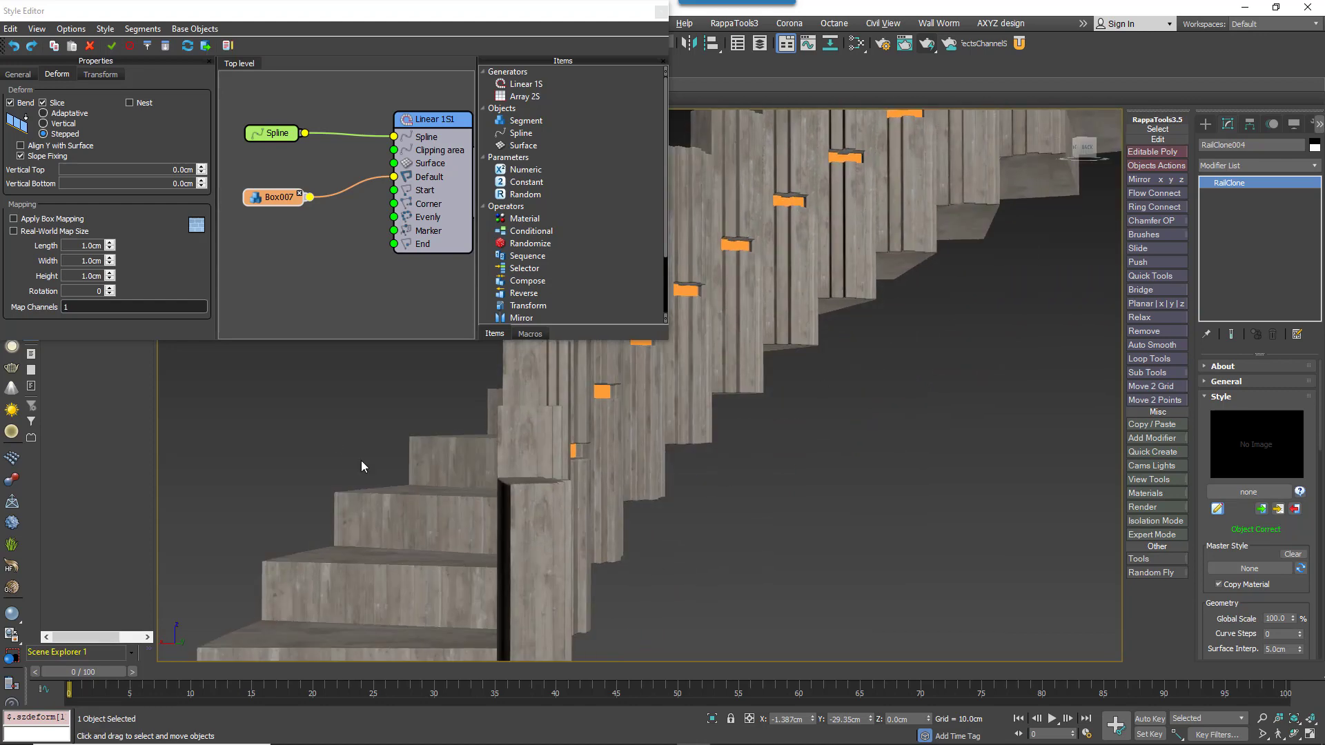
pyautogui.keyDown('alt'); pyautogui.moveTo(756, 350); pyautogui.dragTo(815, 479, button='middle'); pyautogui.keyUp('alt')
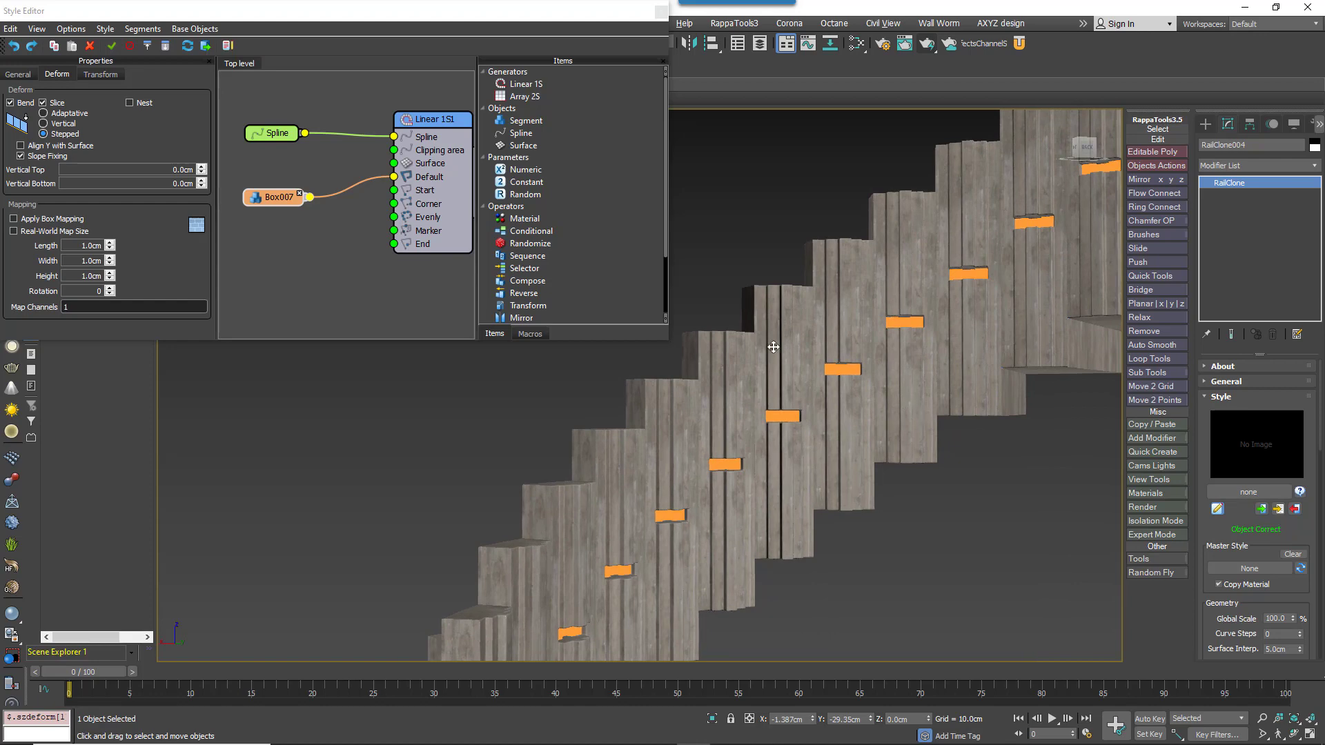
pyautogui.keyDown('alt'); pyautogui.moveTo(764, 431); pyautogui.dragTo(493, 623, button='middle'); pyautogui.keyUp('alt')
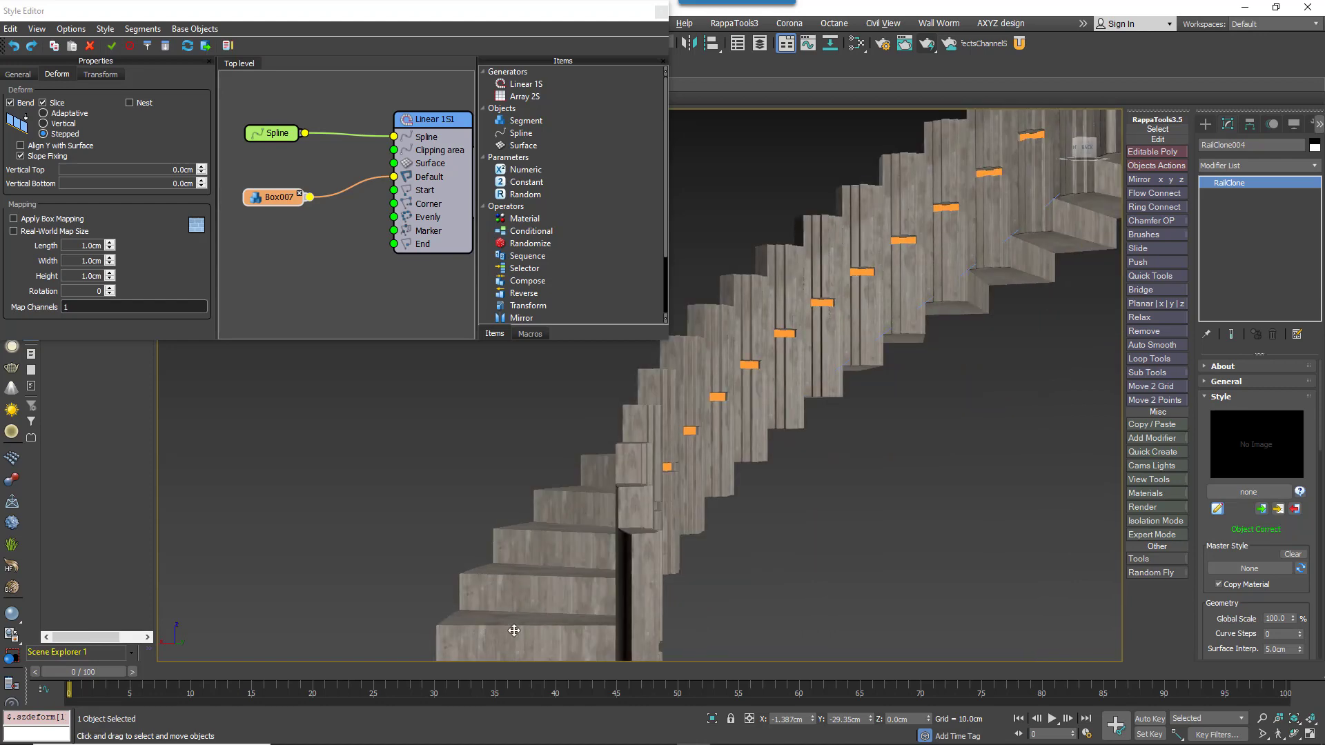
pyautogui.moveTo(852, 438)
pyautogui.keyDown('alt'); pyautogui.mouseDown(button='middle')
pyautogui.moveTo(860, 417)
pyautogui.moveTo(860, 437)
pyautogui.mouseUp(button='middle'); pyautogui.keyUp('alt')
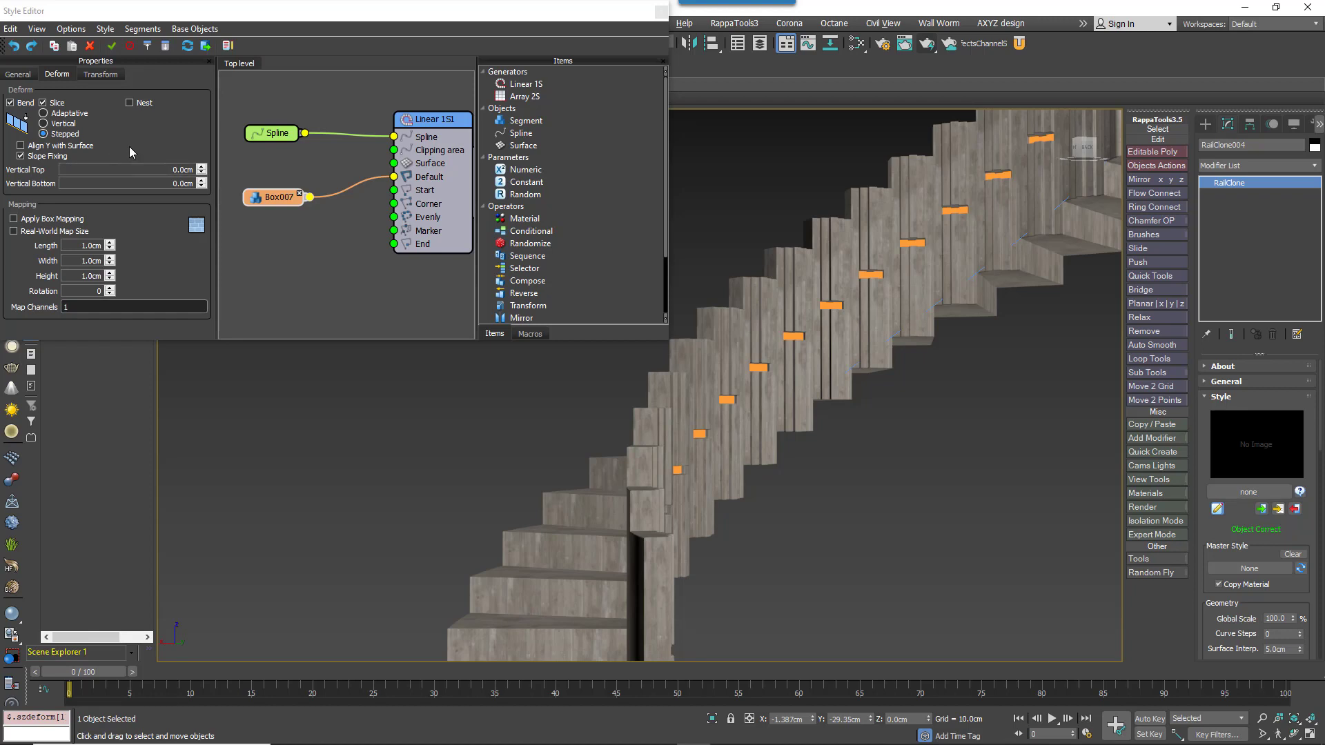
# Set the Box007 segment's deform mode to Vertical, with Flat Bottom at 65.92 cm and Flat Top at 13.94 cm
pyautogui.click(66, 126)
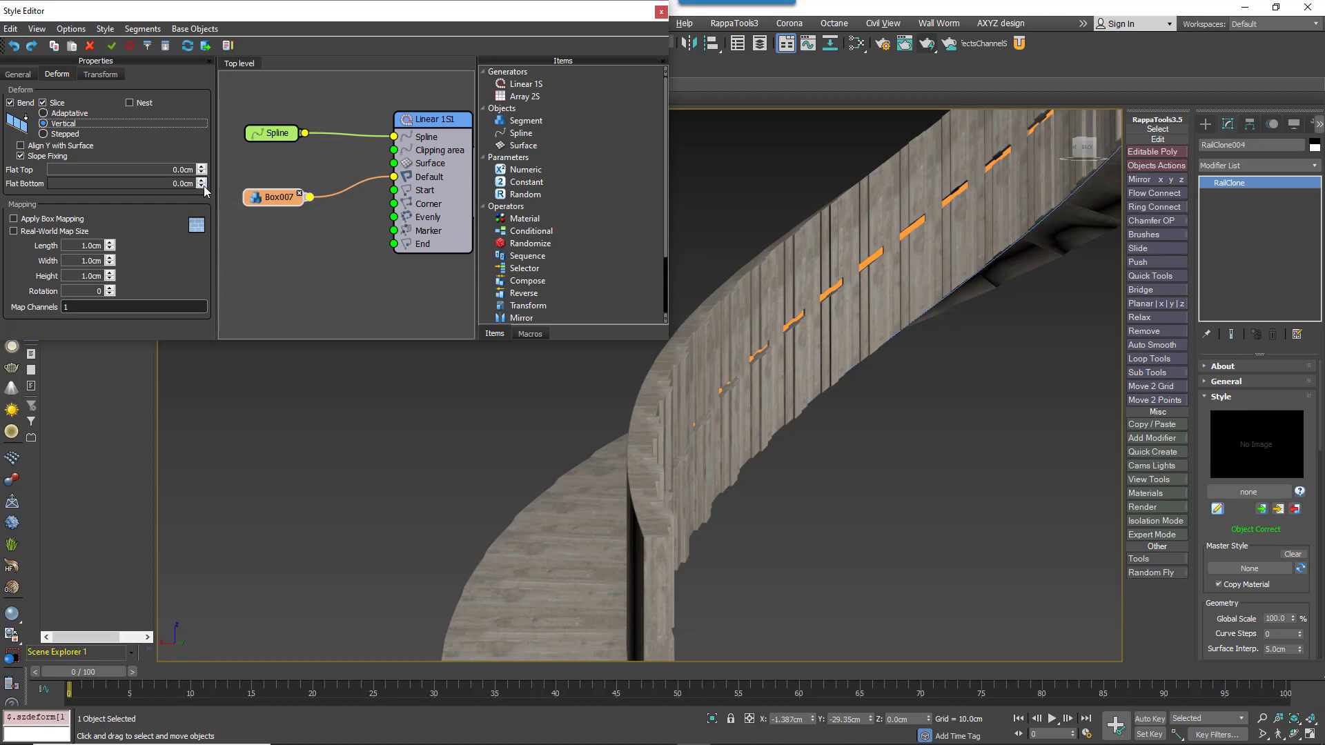
pyautogui.moveTo(204, 189); pyautogui.dragTo(201, 82)
pyautogui.moveTo(203, 9); pyautogui.dragTo(136, 406)
pyautogui.moveTo(337, 699); pyautogui.dragTo(350, 565)
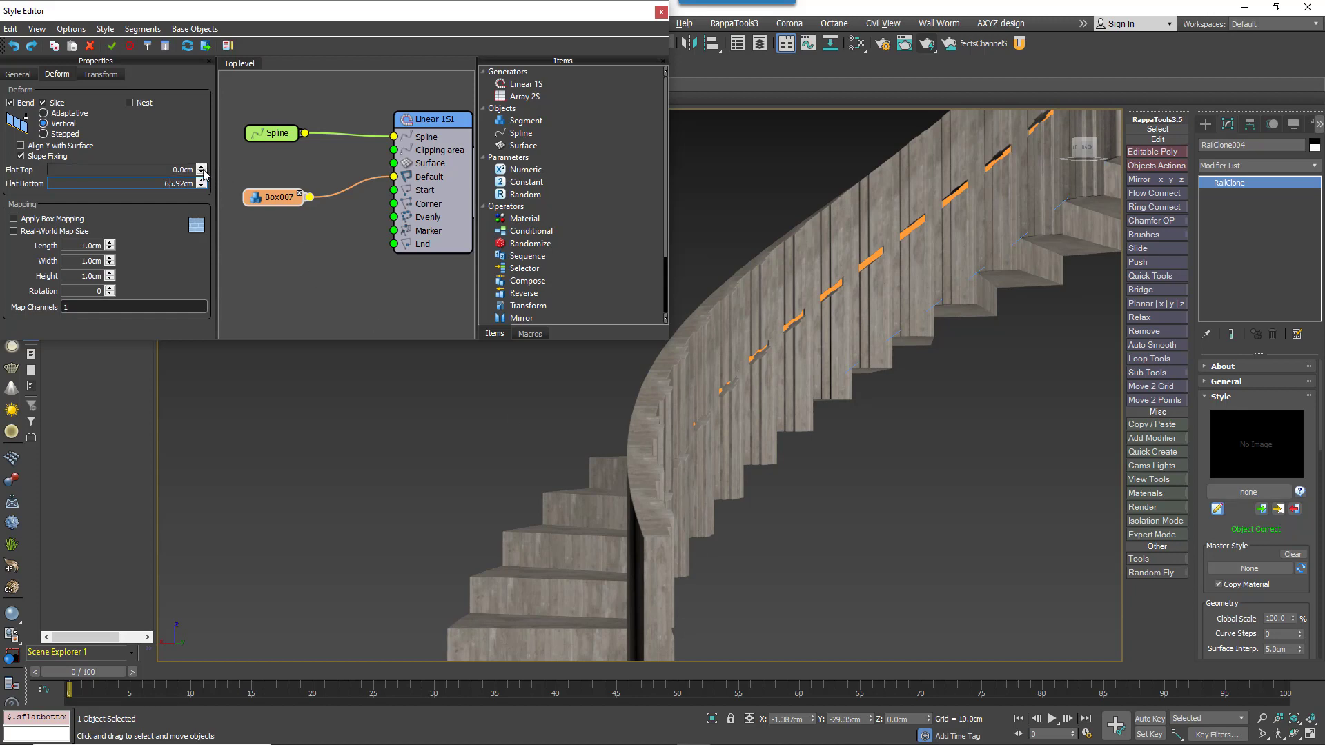
pyautogui.moveTo(201, 140); pyautogui.dragTo(203, 110)
pyautogui.moveTo(213, 60); pyautogui.dragTo(369, 376)
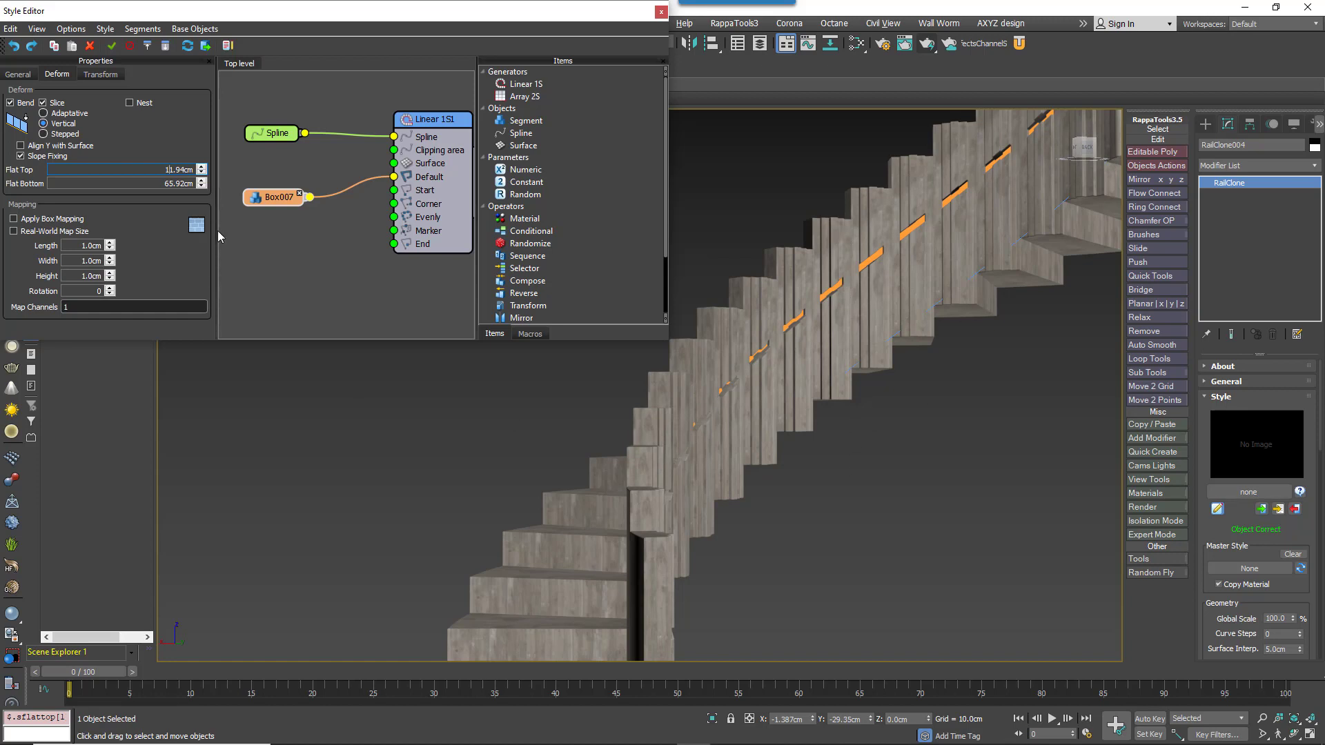
# Reset Flat Top and Flat Bottom to 0 cm and return the segment's deform mode to Stepped
pyautogui.rightClick(201, 171)
pyautogui.rightClick(202, 185)
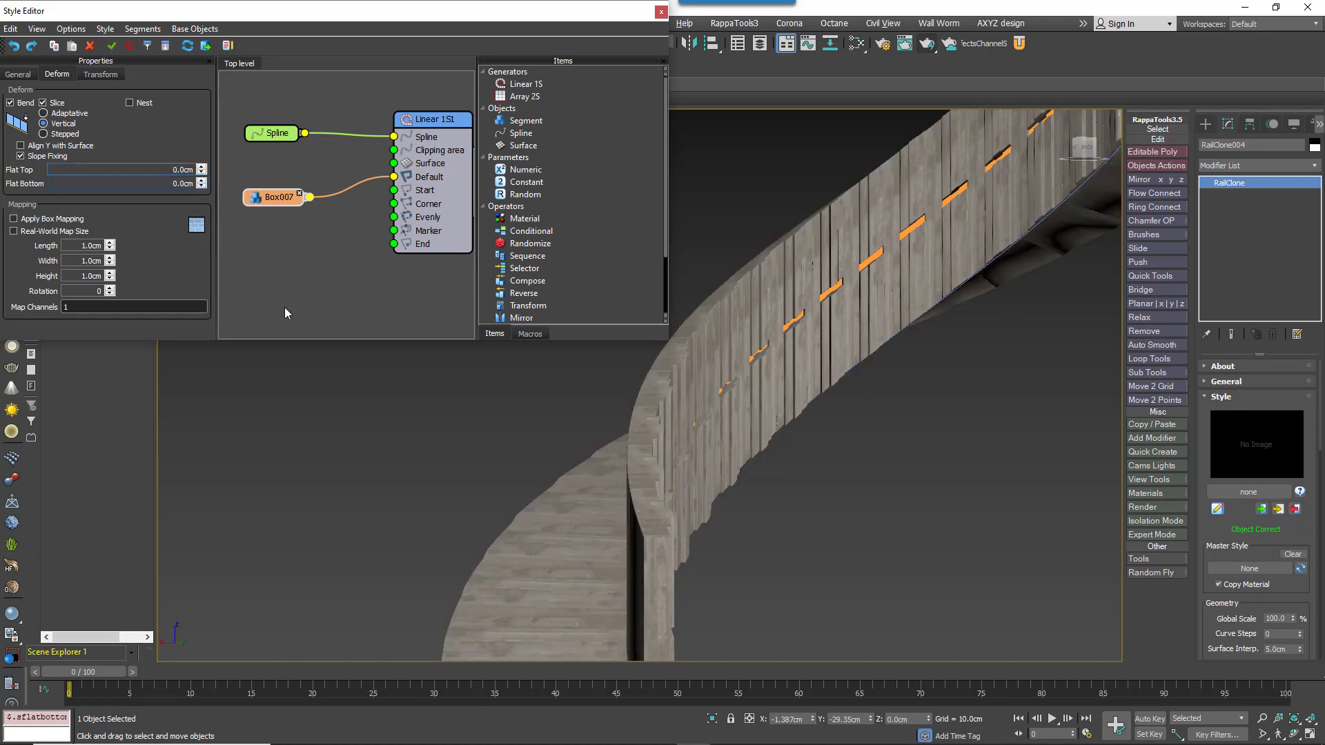
pyautogui.click(45, 133)
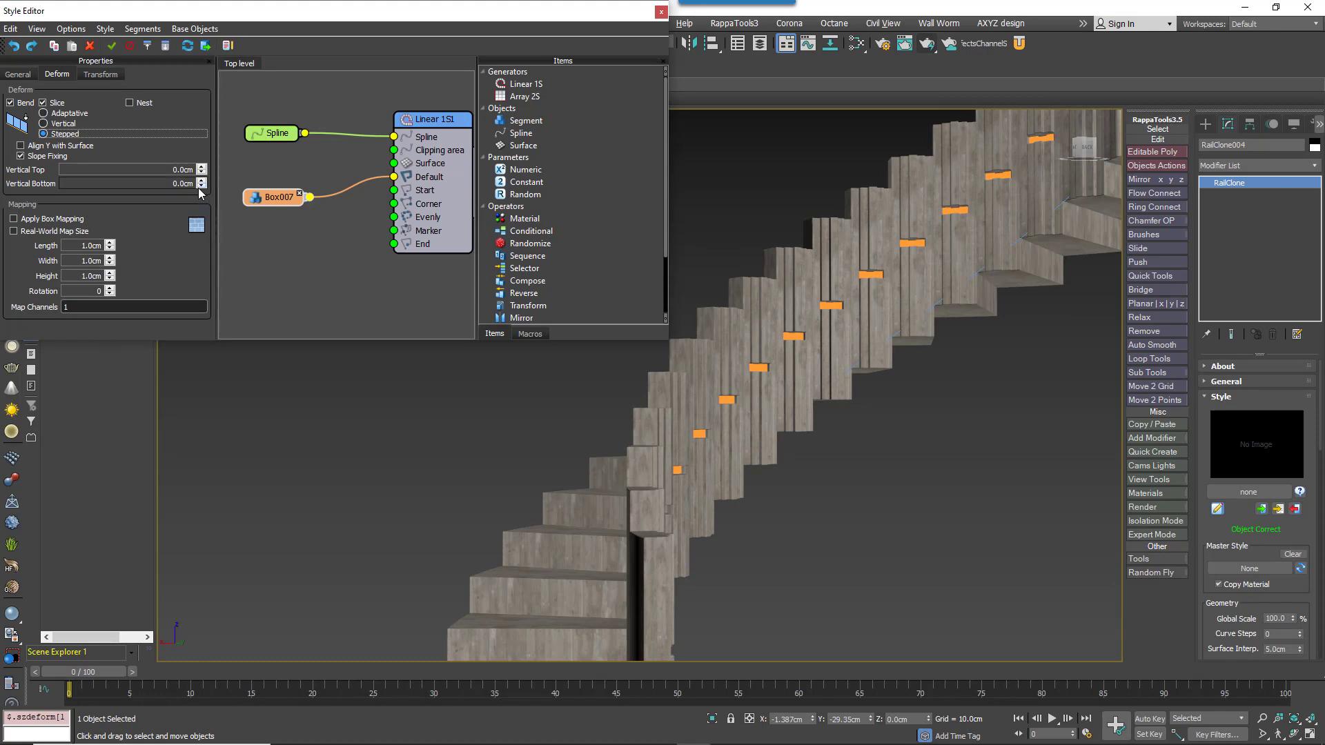
# Raise the Box007 segment's Vertical Bottom value to 4.368 cm and inspect the underside of the staircase
pyautogui.moveTo(201, 187); pyautogui.dragTo(205, 167)
pyautogui.moveTo(214, 99); pyautogui.dragTo(214, 93)
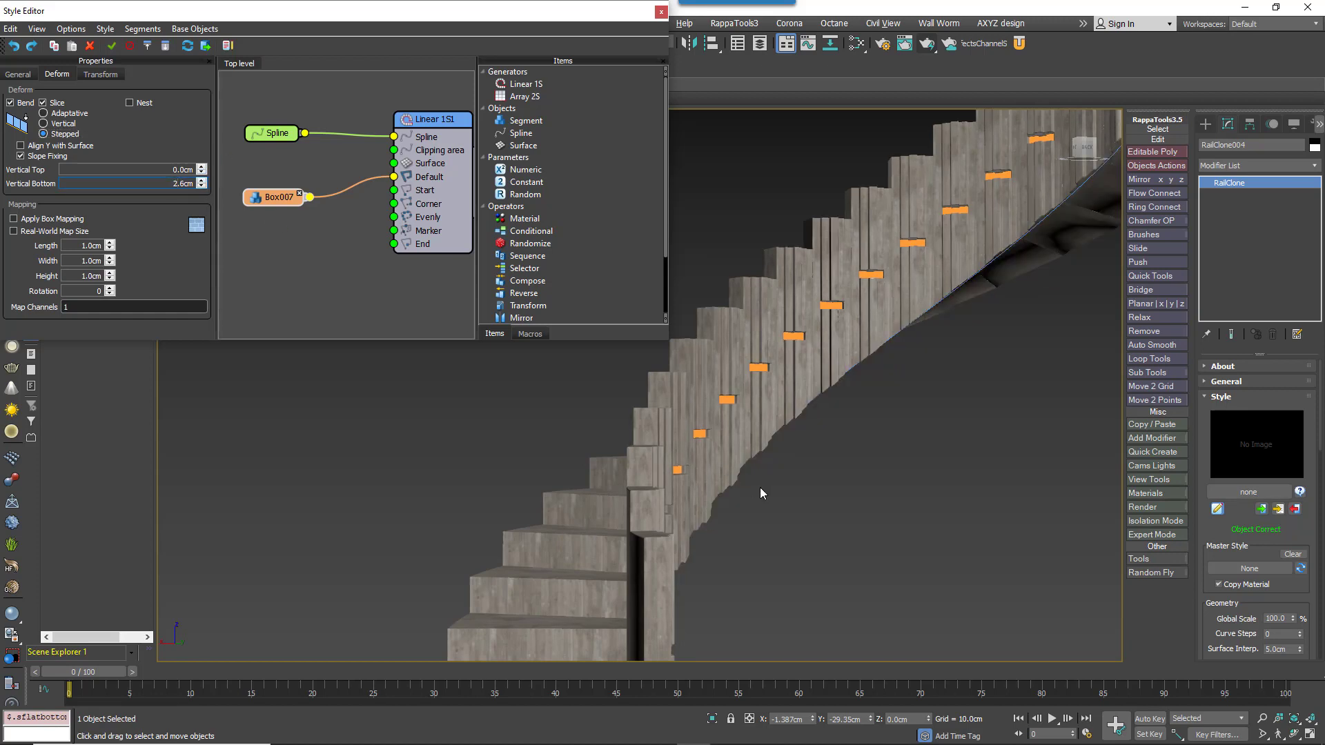
pyautogui.keyDown('alt'); pyautogui.moveTo(908, 355); pyautogui.dragTo(847, 366, button='middle'); pyautogui.keyUp('alt')
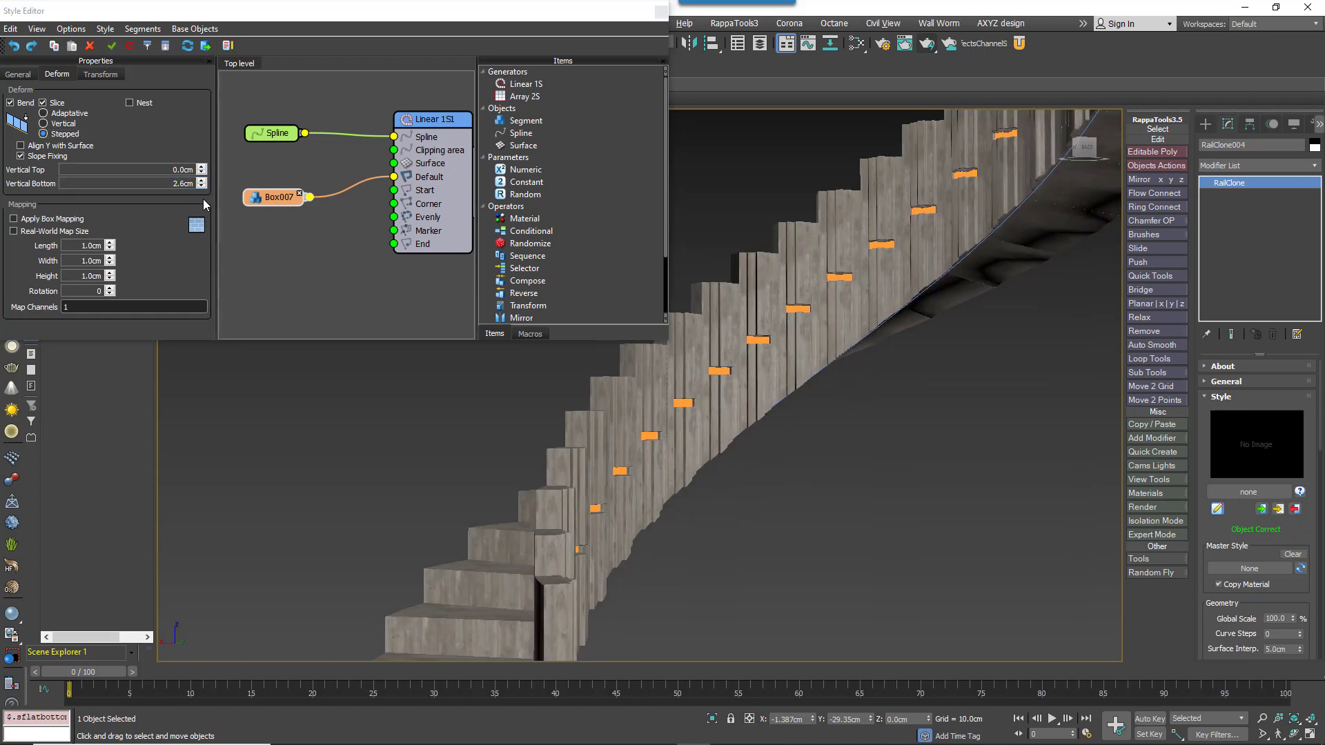
pyautogui.moveTo(201, 184); pyautogui.dragTo(201, 166)
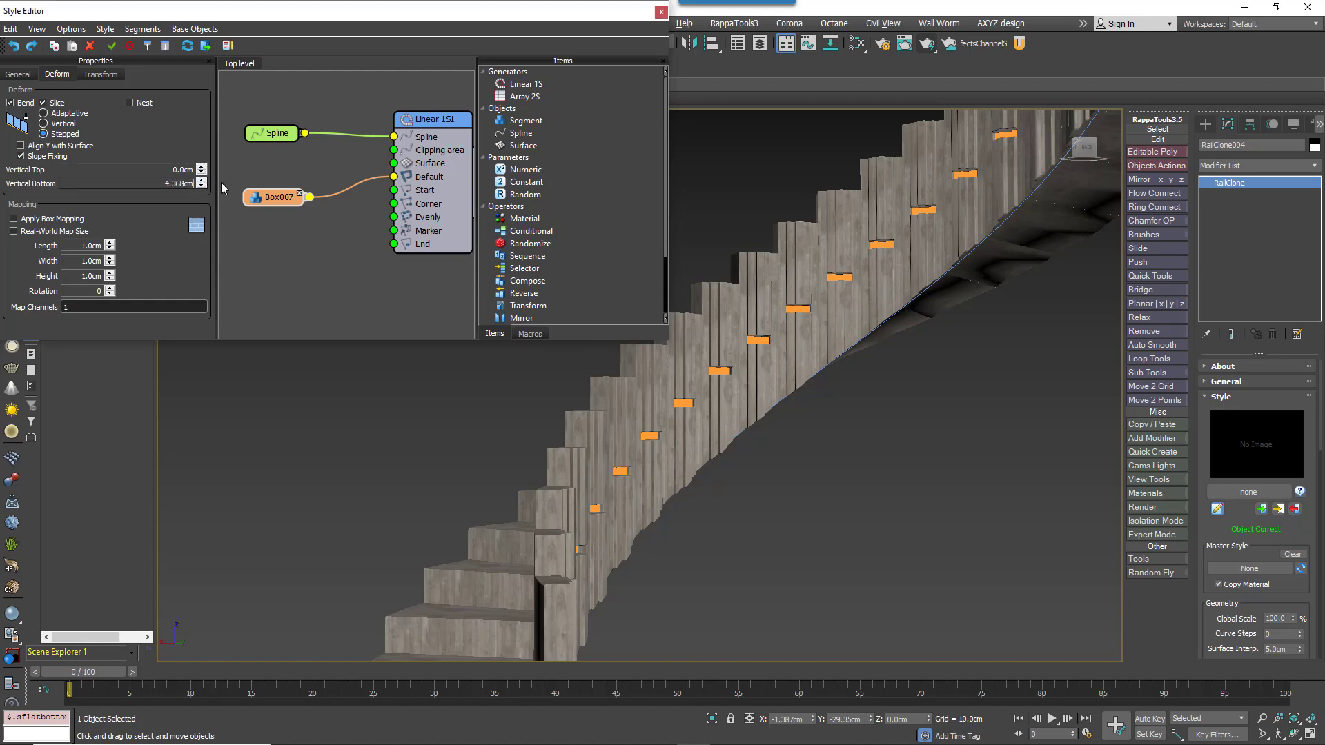
pyautogui.keyDown('alt'); pyautogui.moveTo(796, 413); pyautogui.dragTo(760, 438, button='middle'); pyautogui.keyUp('alt')
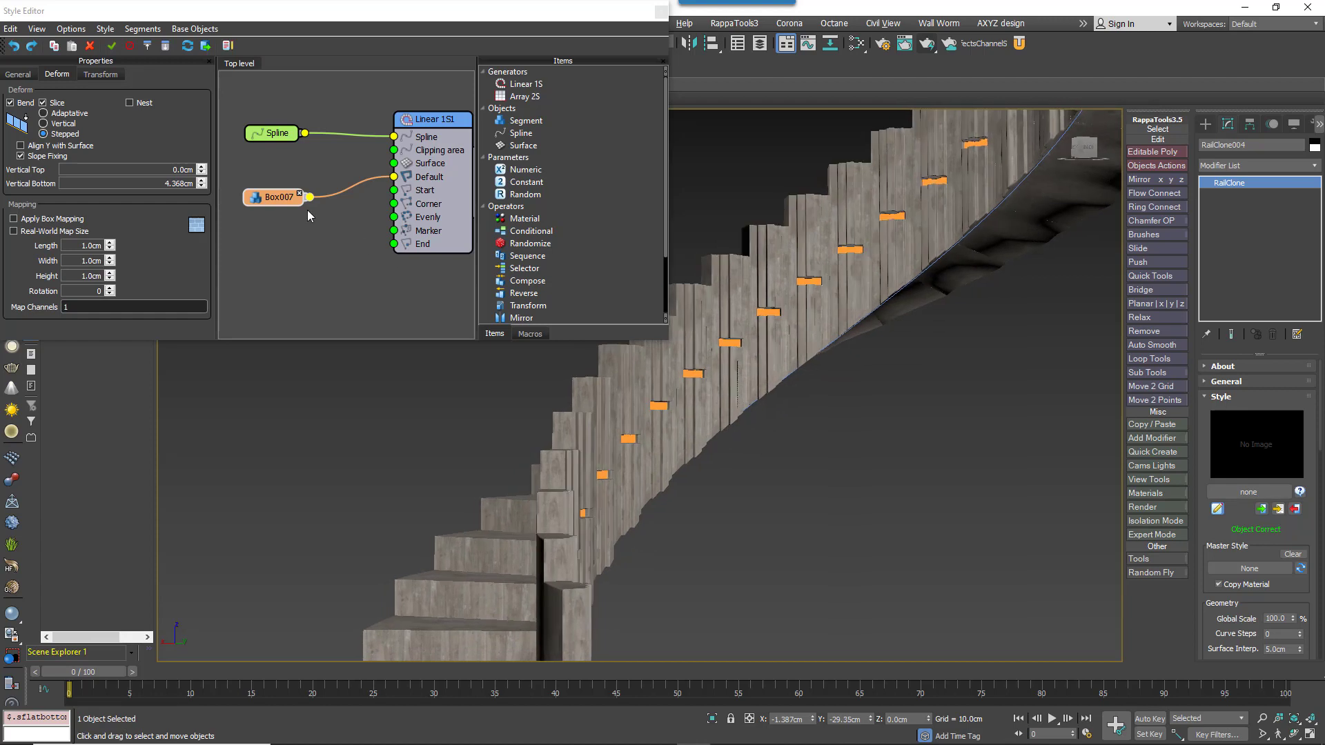
# Set the Box007 segment's Vertical Top to 10 cm and inspect the railing edge and slots
pyautogui.click(142, 170)
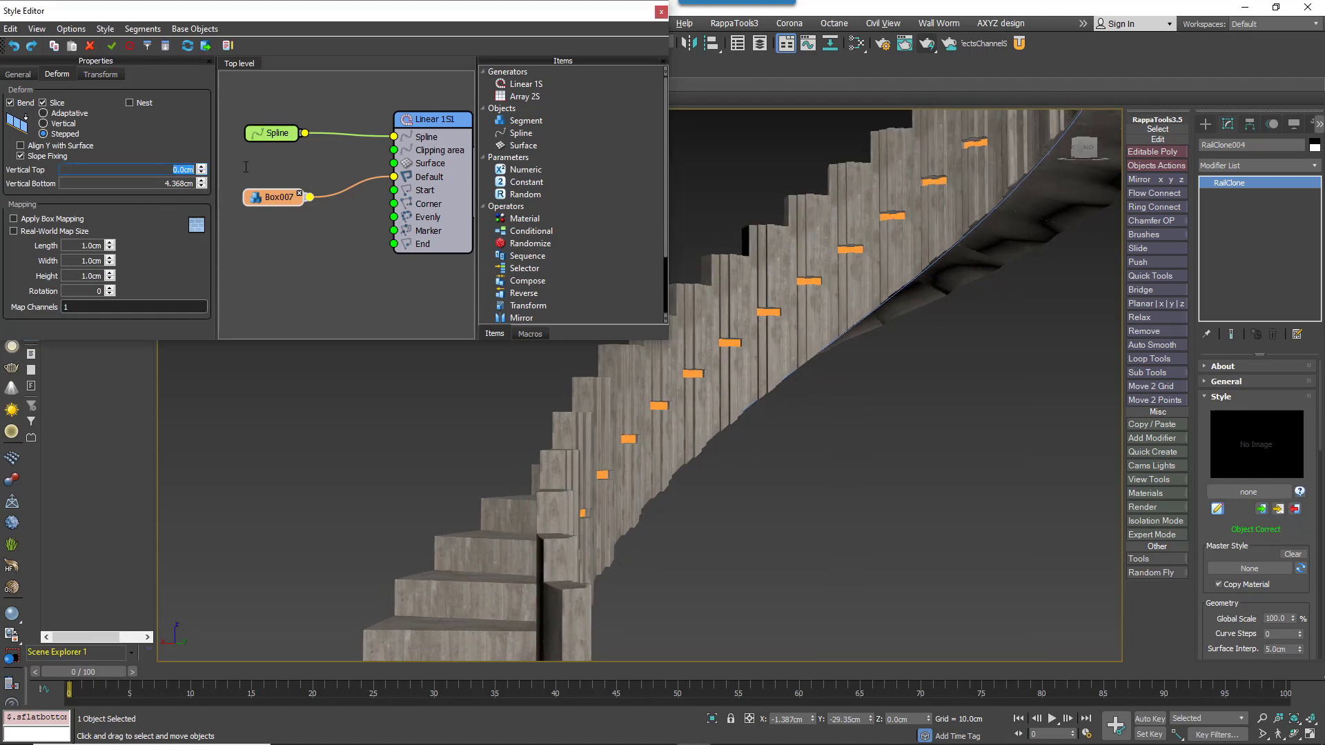
pyautogui.write('10')
pyautogui.press('Return')
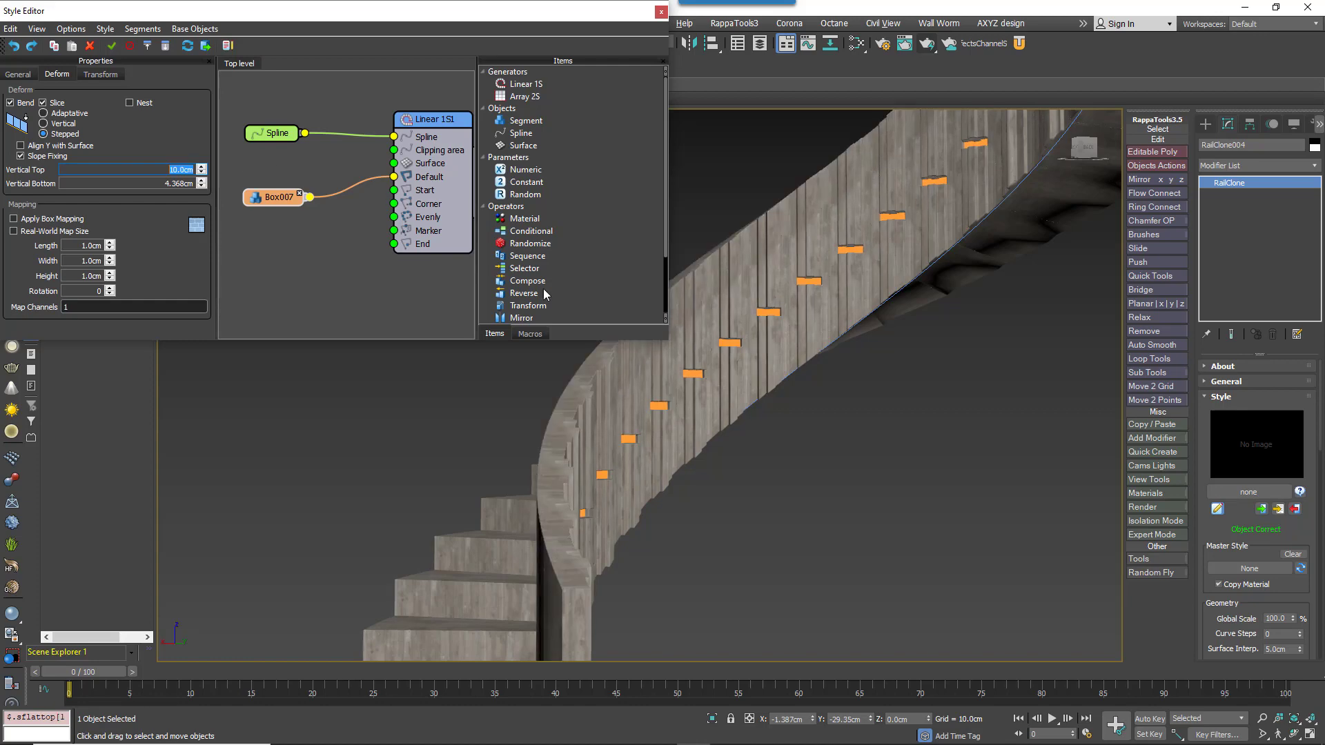
pyautogui.keyDown('alt'); pyautogui.moveTo(844, 400); pyautogui.dragTo(811, 417, button='middle'); pyautogui.keyUp('alt')
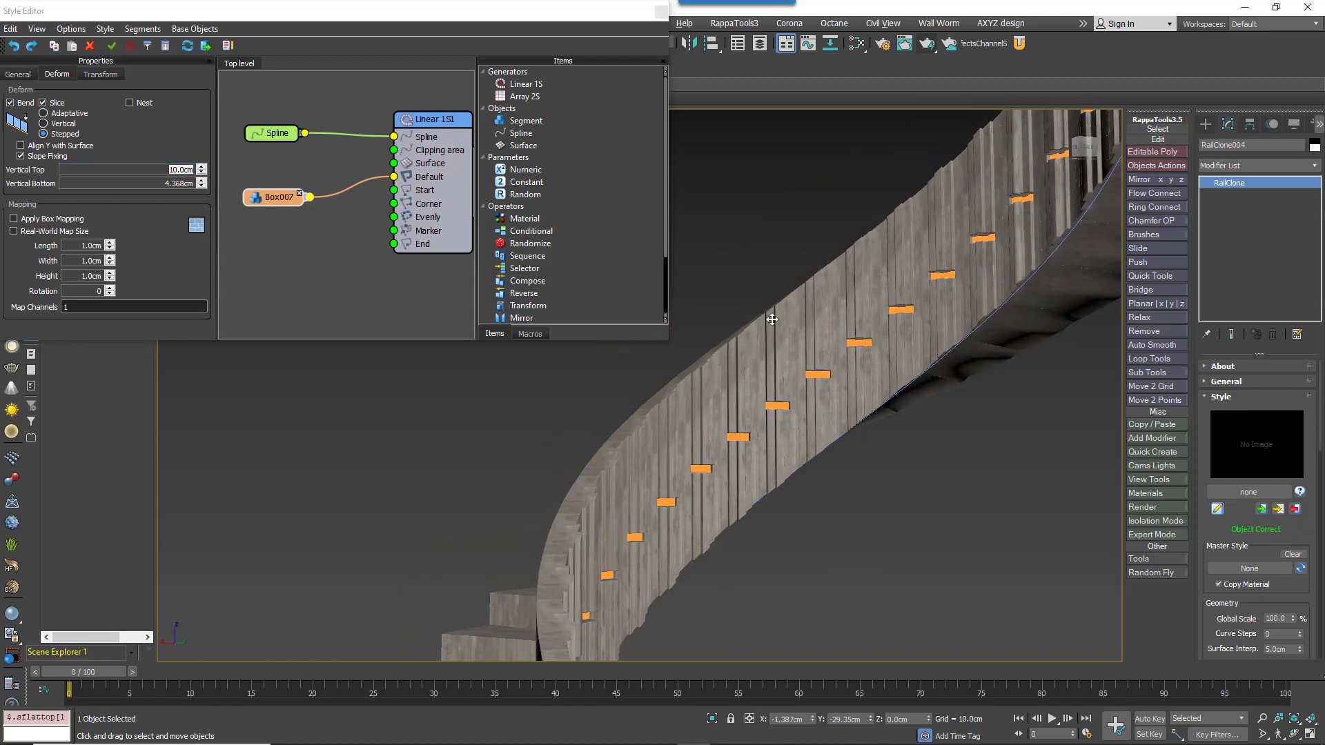
pyautogui.keyDown('alt'); pyautogui.moveTo(787, 539); pyautogui.dragTo(589, 572, button='middle'); pyautogui.keyUp('alt')
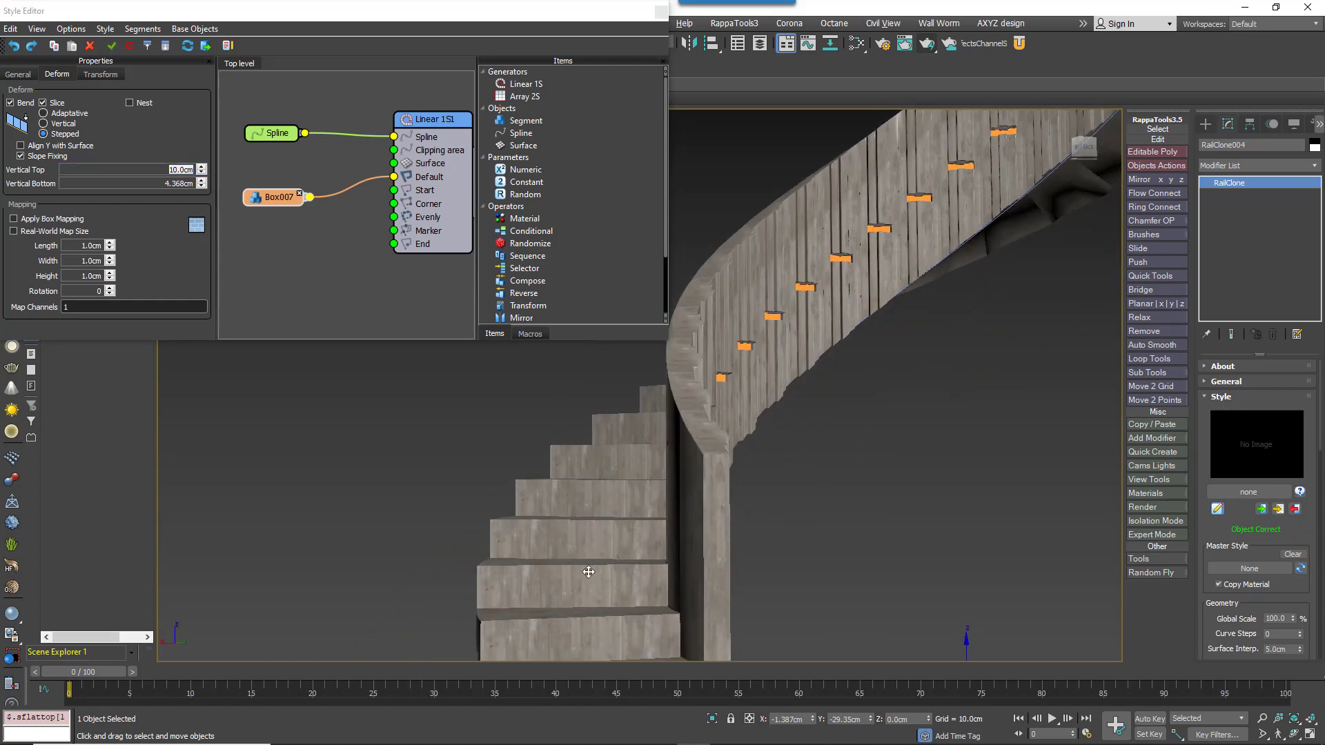
pyautogui.keyDown('alt'); pyautogui.moveTo(650, 530); pyautogui.dragTo(712, 520, button='middle'); pyautogui.keyUp('alt')
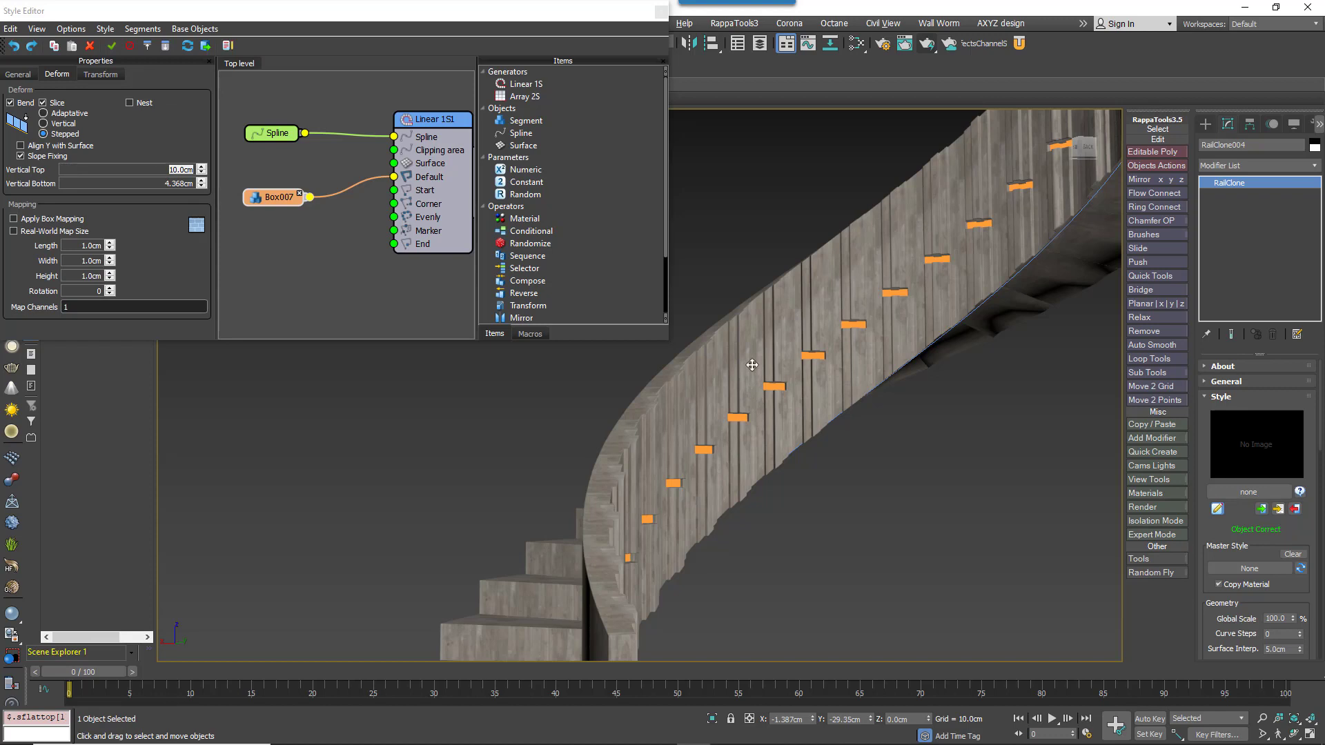
# Set the Box007 segment's Vertical Top to 100 cm and close the Style Editor
pyautogui.click(181, 170)
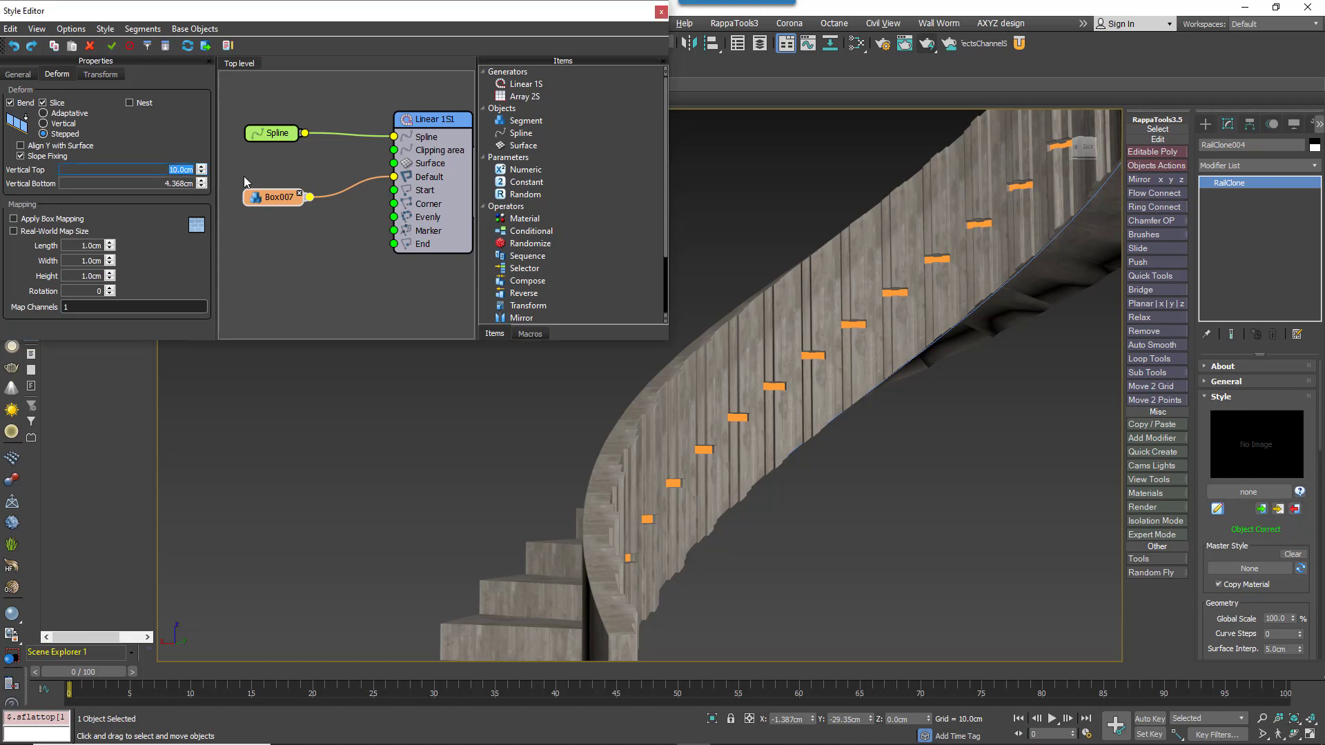
pyautogui.write('100')
pyautogui.press('Return')
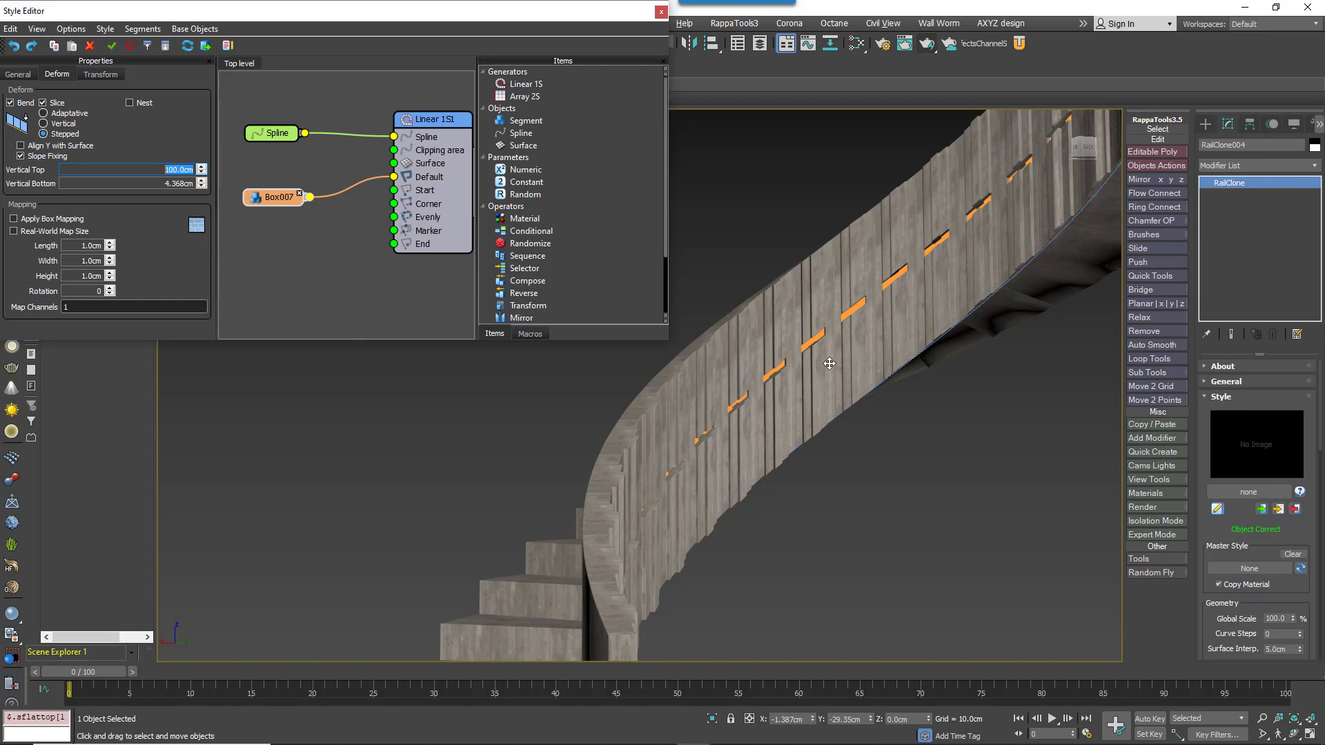
pyautogui.moveTo(825, 364)
pyautogui.keyDown('alt'); pyautogui.mouseDown(button='middle')
pyautogui.moveTo(962, 349)
pyautogui.moveTo(936, 382)
pyautogui.moveTo(831, 358)
pyautogui.moveTo(825, 372)
pyautogui.mouseUp(button='middle'); pyautogui.keyUp('alt')
pyautogui.click(659, 11)
# Hide the 0 (default) layer and show the Background and Exercise layers
pyautogui.moveTo(690, 343); pyautogui.dragTo(663, 370, button='middle')
pyautogui.click(59, 171)
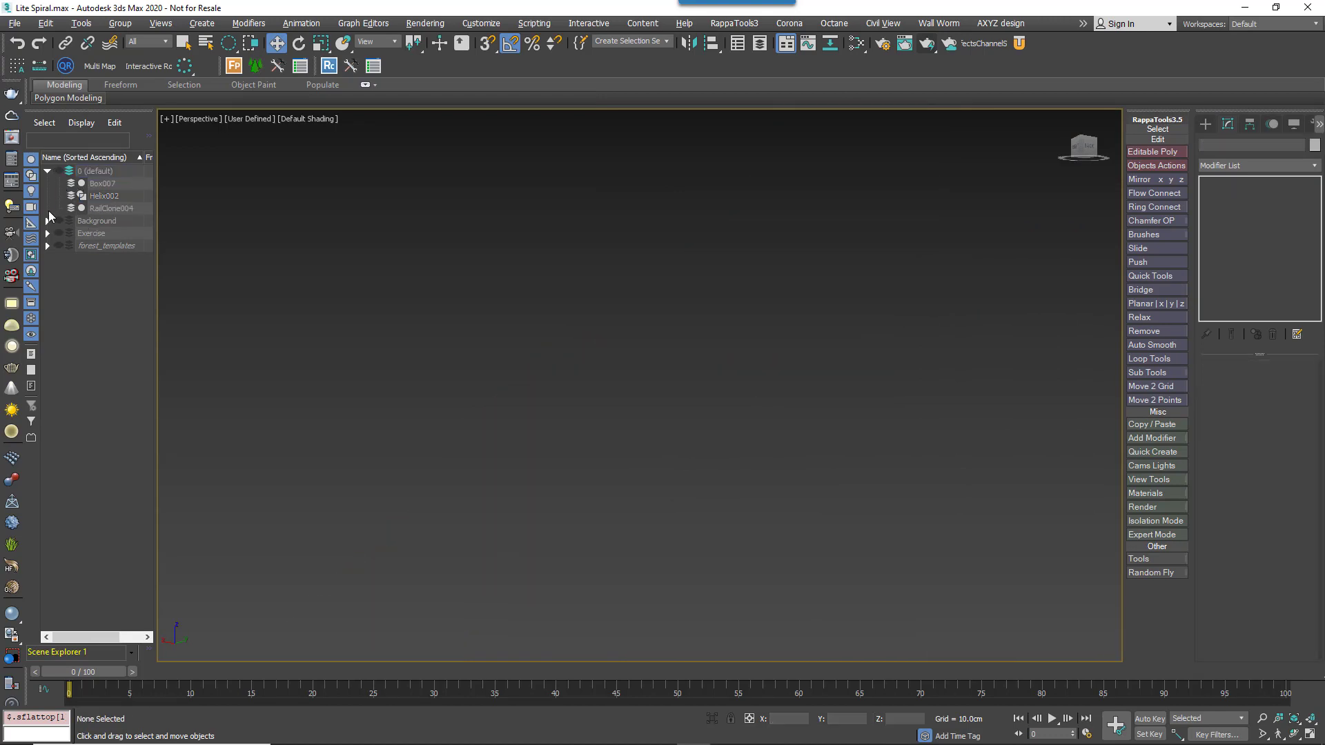
pyautogui.click(59, 220)
pyautogui.click(58, 233)
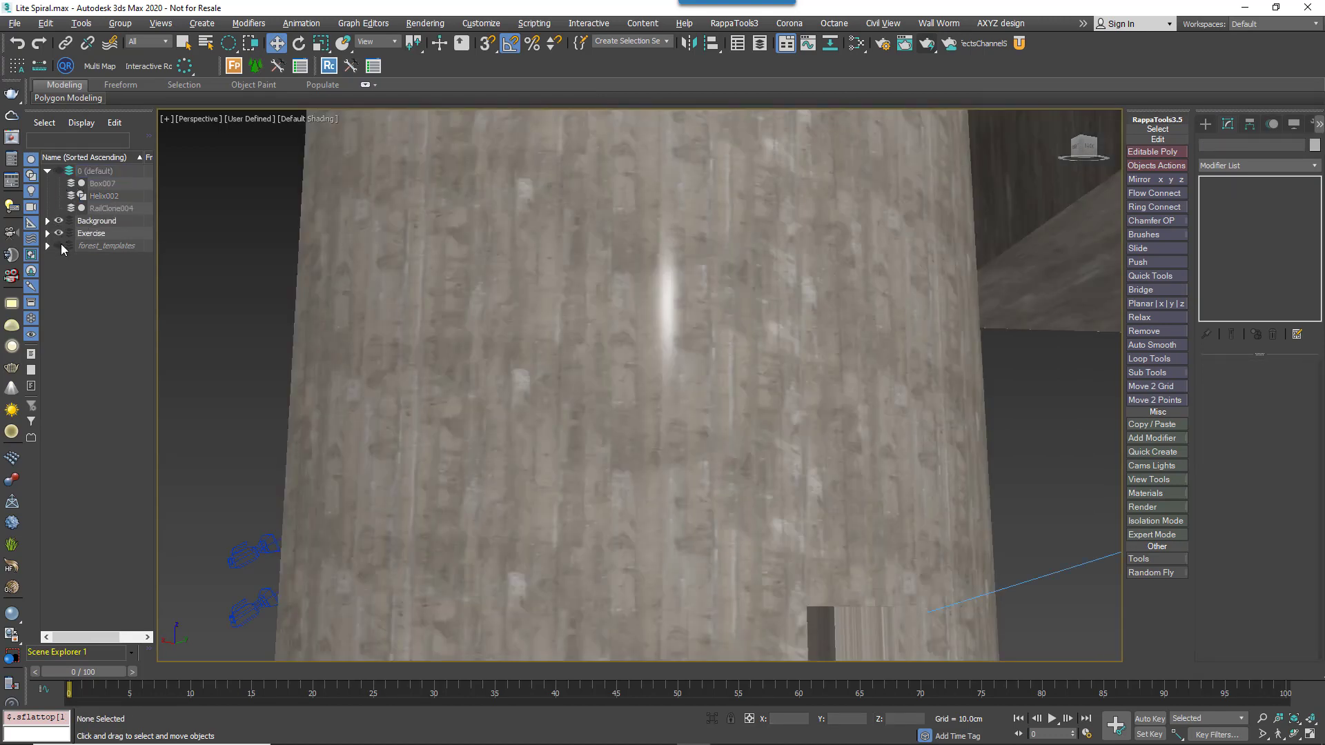
# Switch the viewport to the PhysCamera002 view
pyautogui.keyDown('alt'); pyautogui.moveTo(656, 375); pyautogui.dragTo(624, 375, button='middle'); pyautogui.keyUp('alt')
pyautogui.press('c')
pyautogui.press('Return')
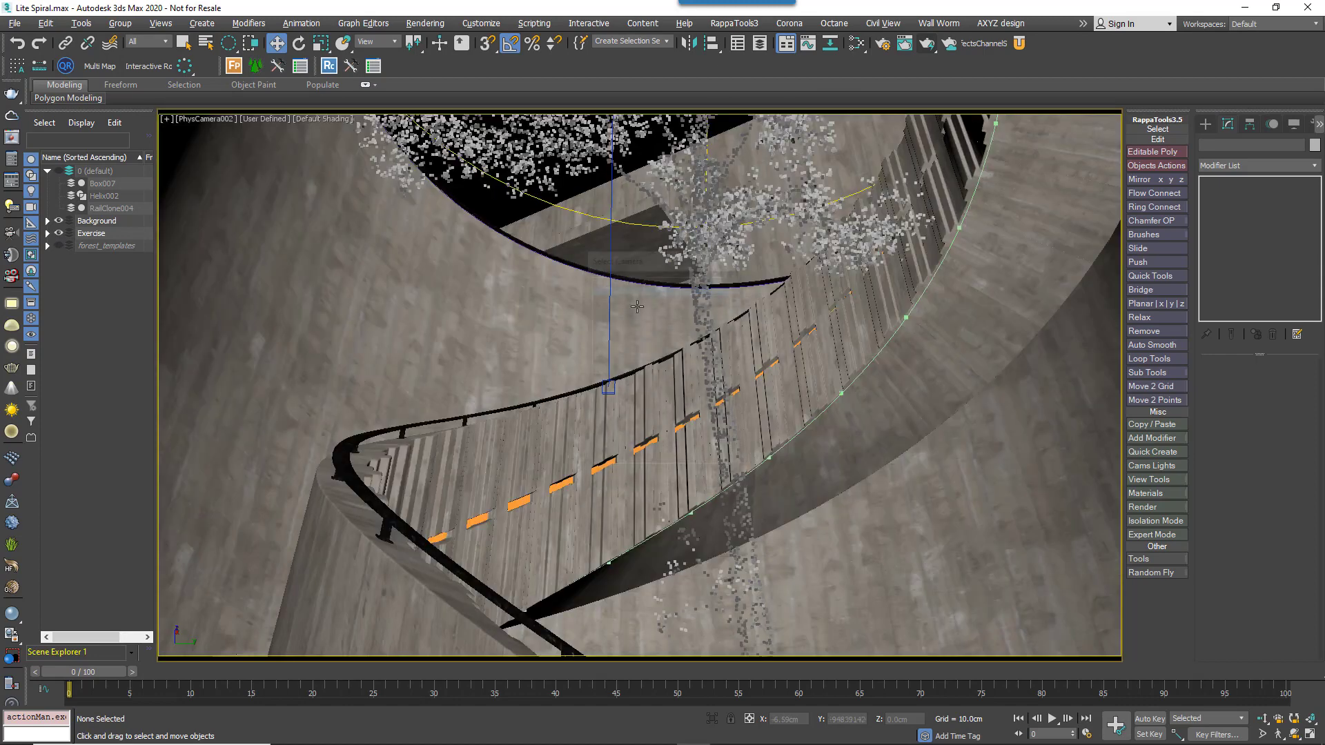
# Select the RailClone001 staircase in the Exercise layer and convert it to an Editable Mesh
pyautogui.click(653, 346)
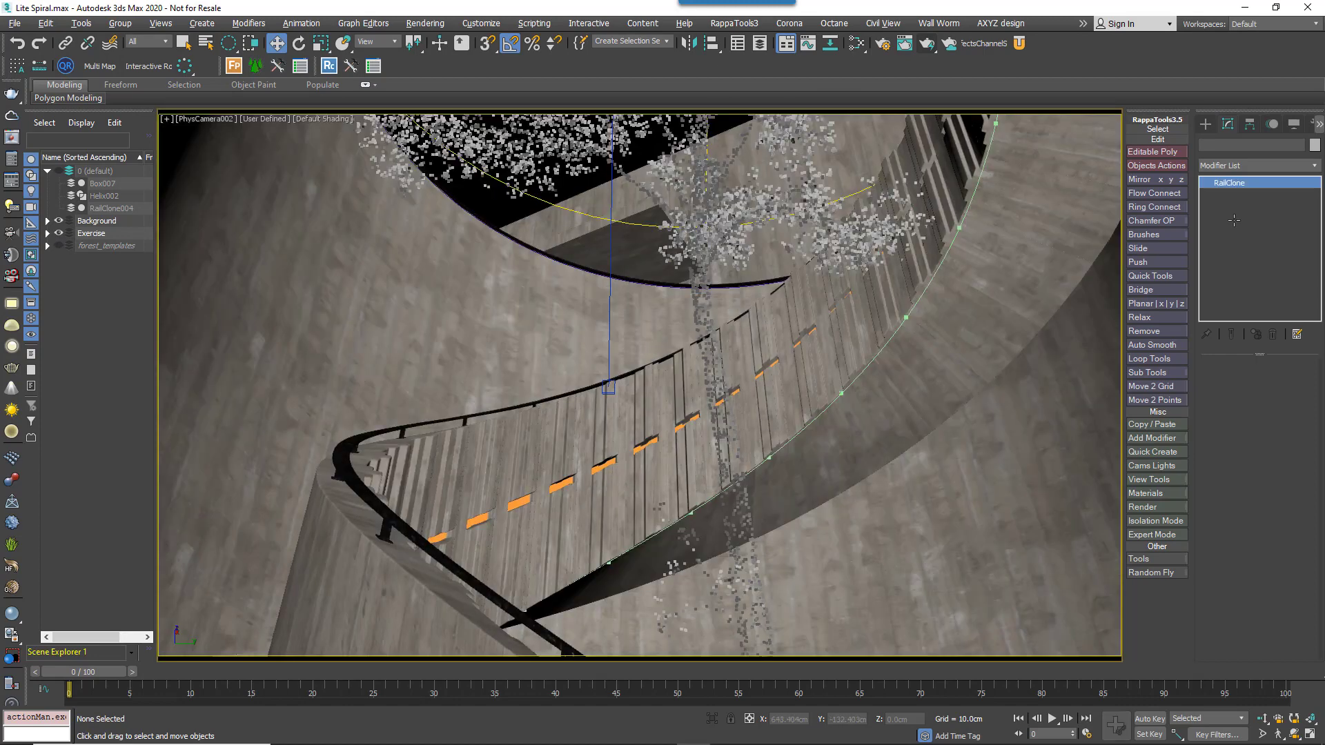
pyautogui.rightClick(1225, 181)
pyautogui.click(1254, 261)
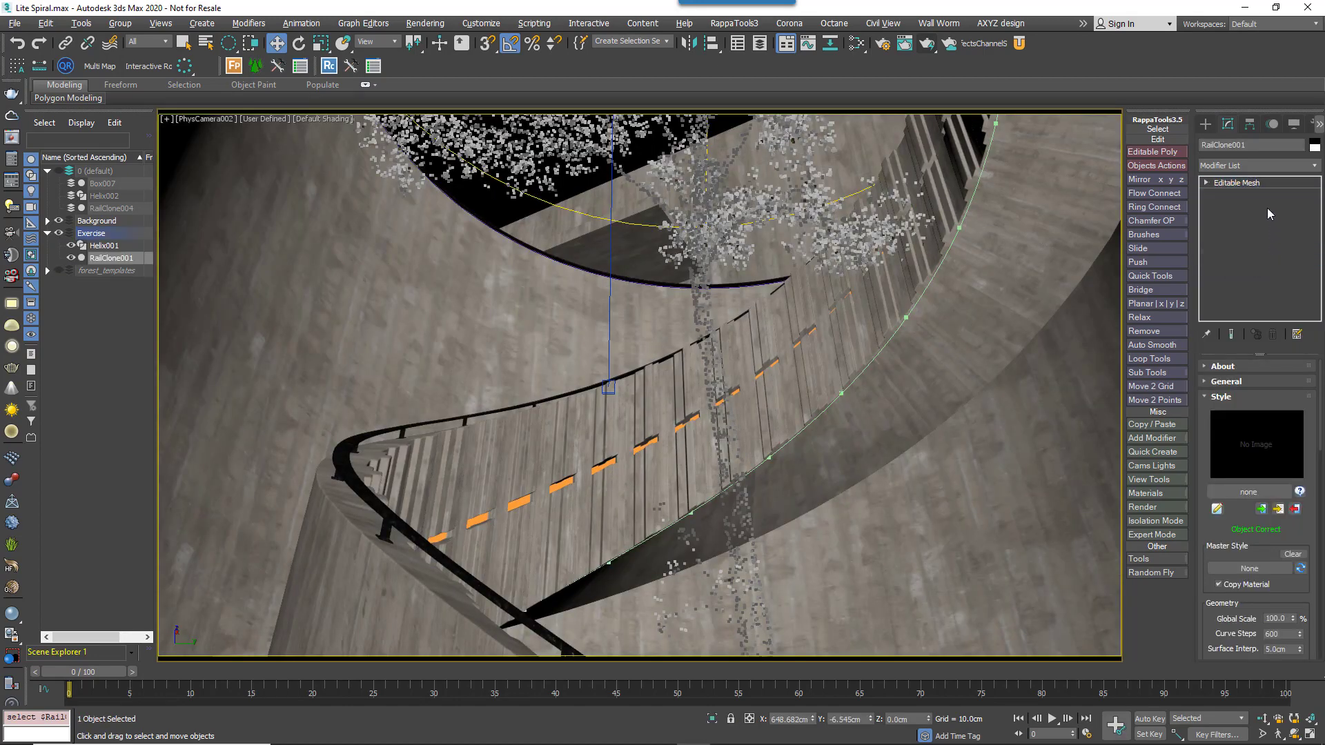